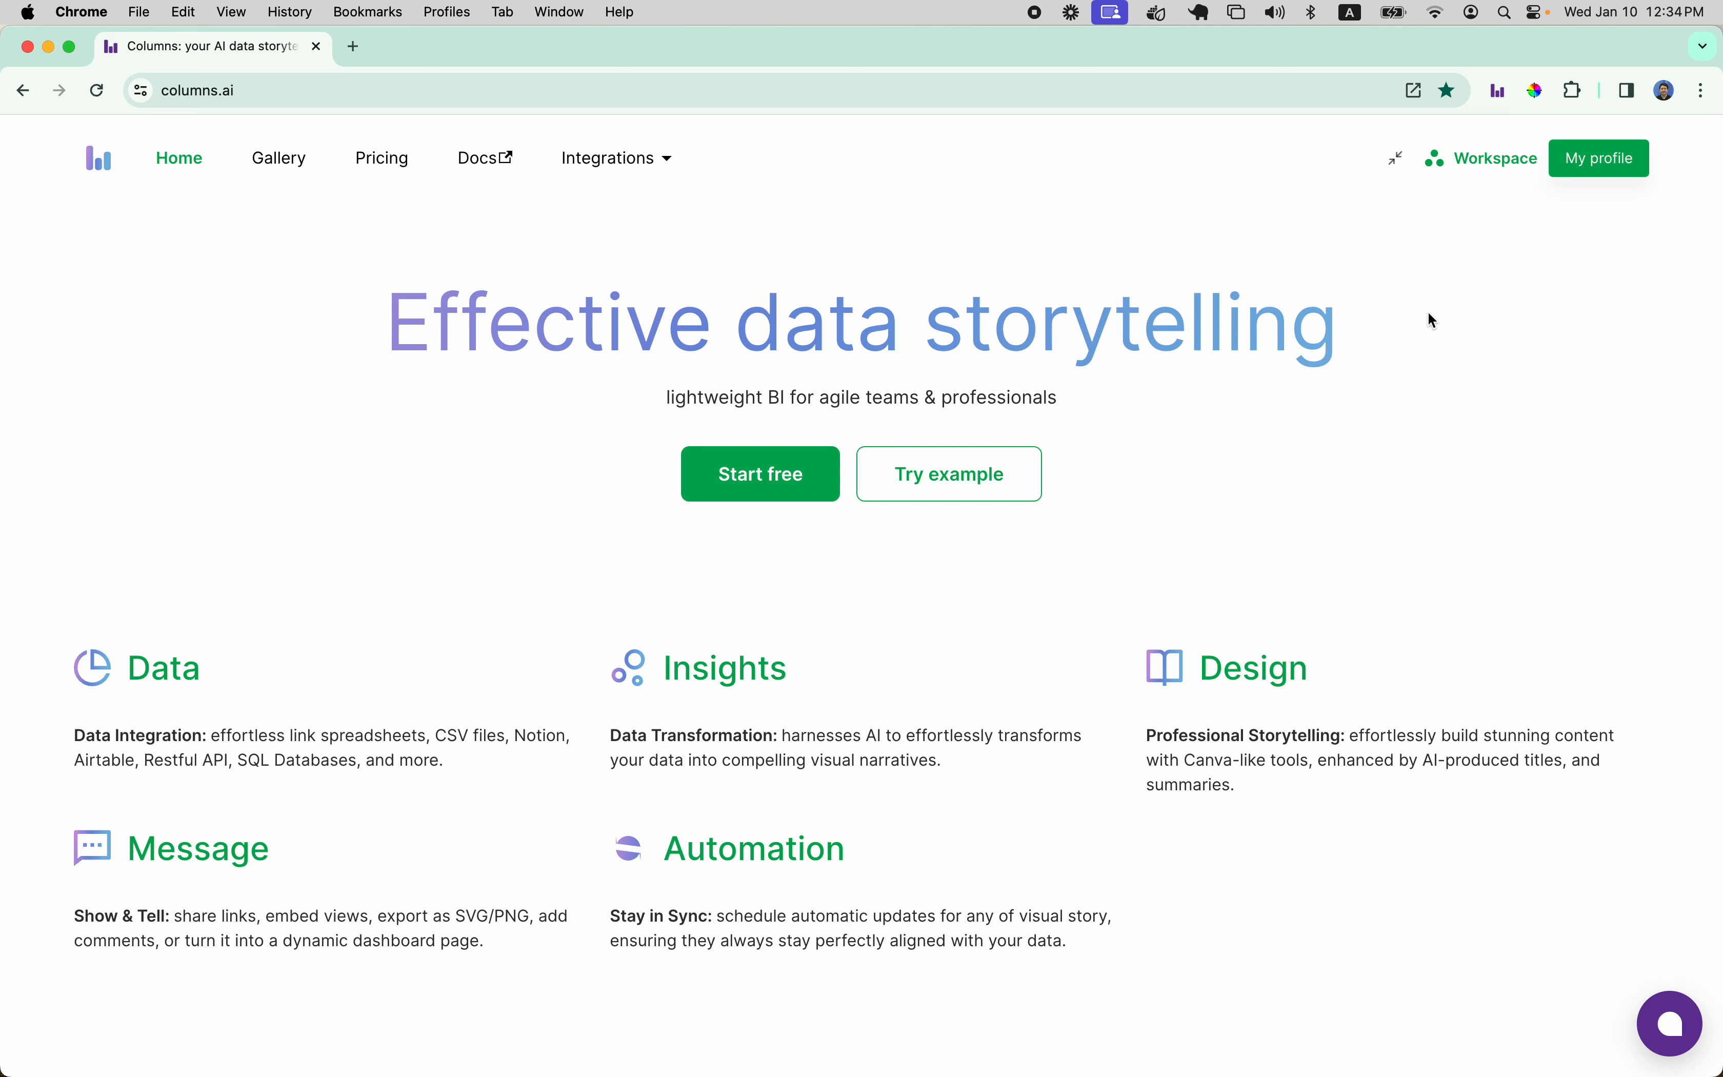
Step: Create a new story in the workspace based on manually edited graph data, and open its data table for editing
left_click(1483, 156)
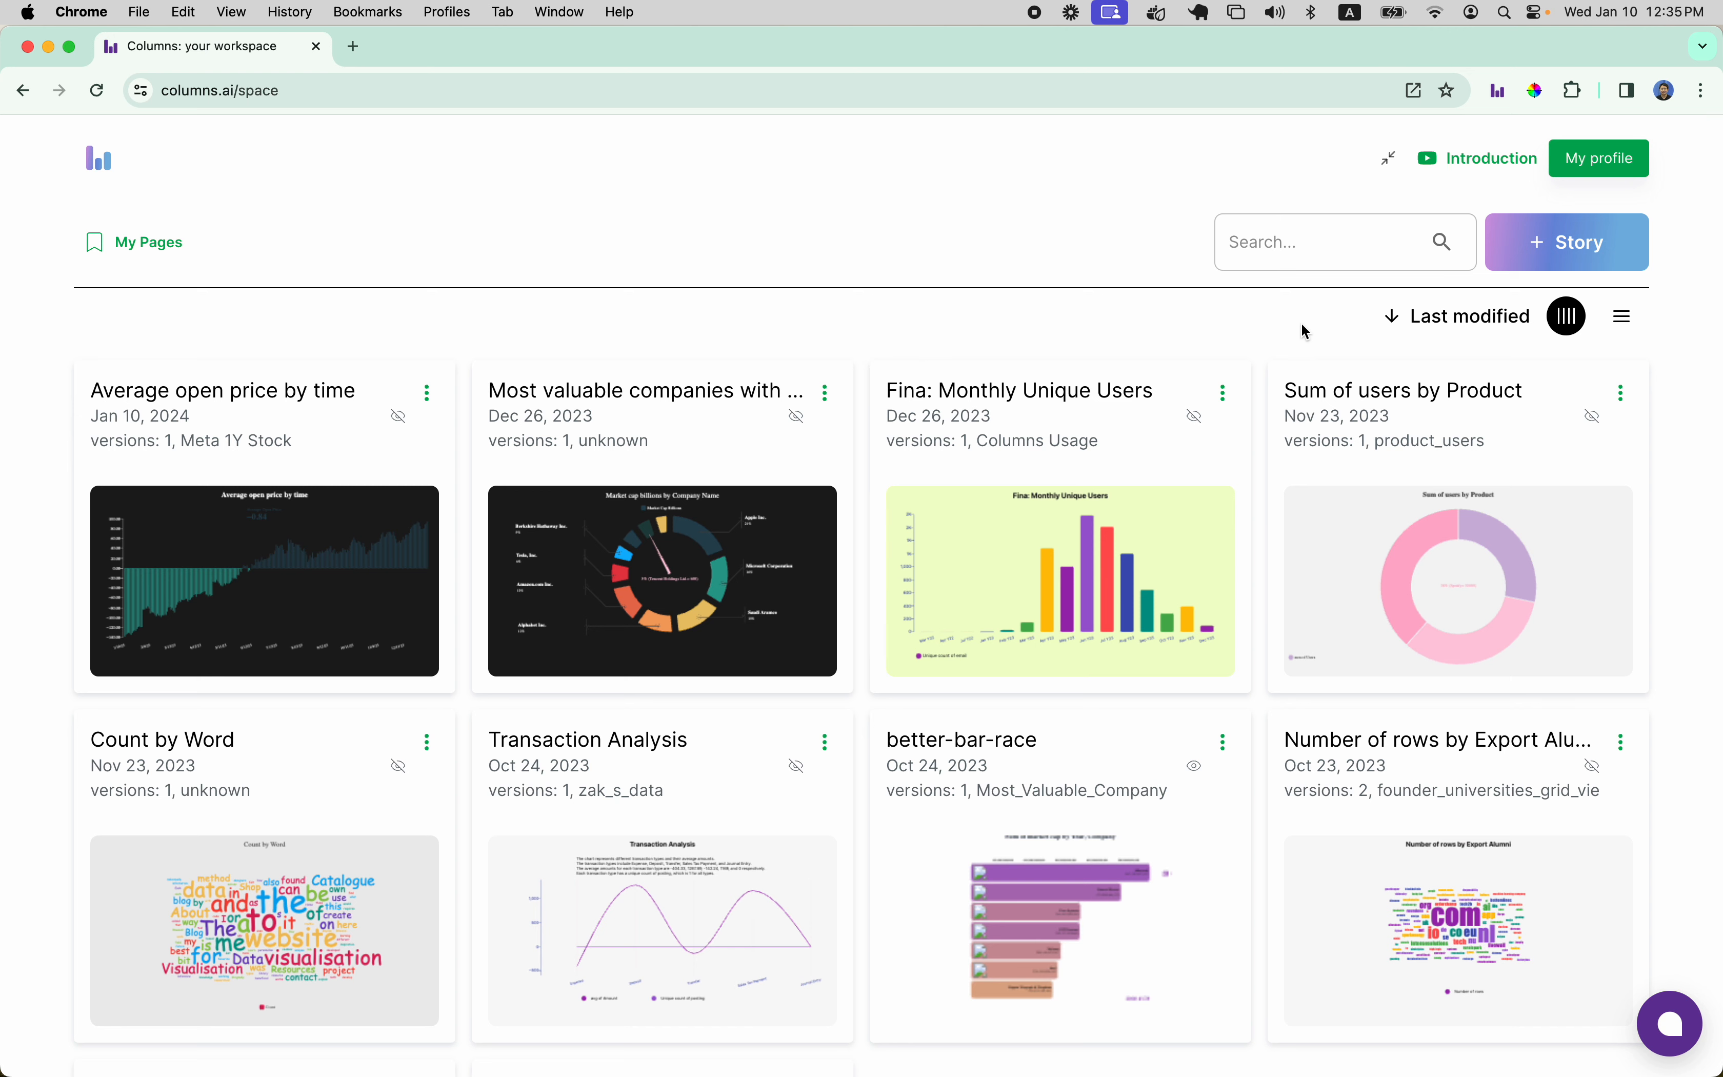
left_click(1573, 228)
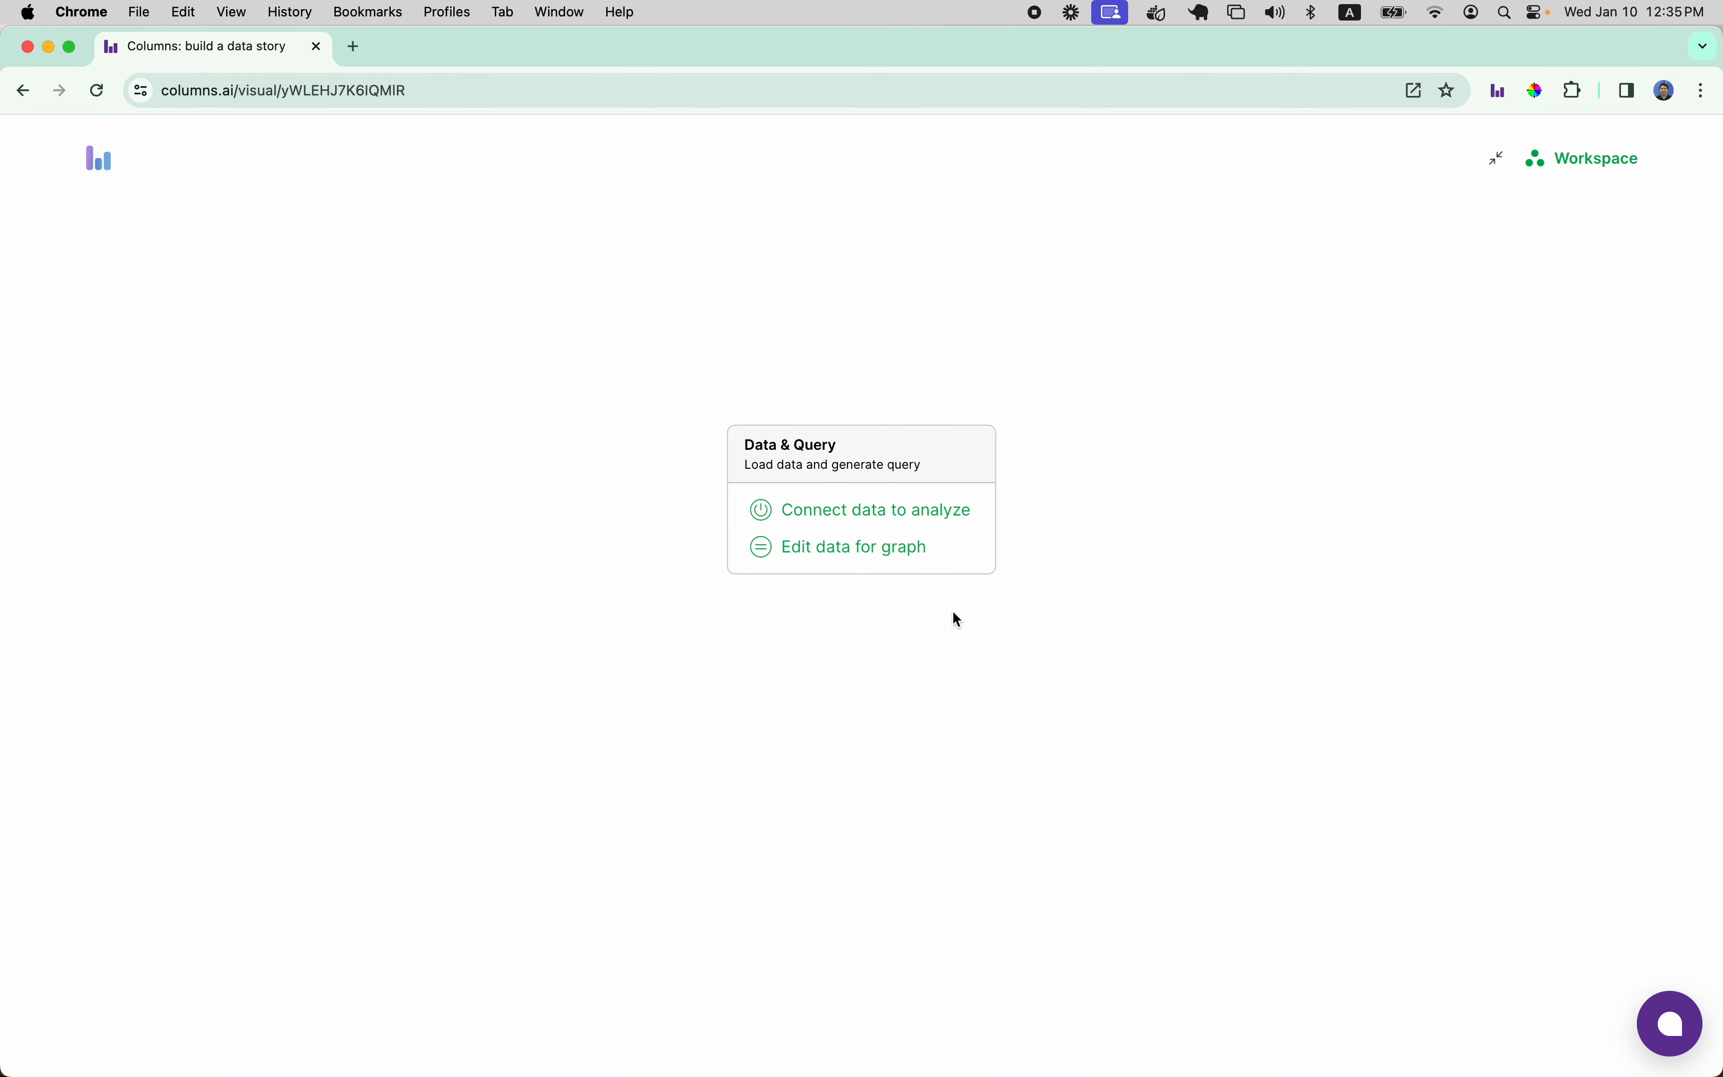
left_click(849, 555)
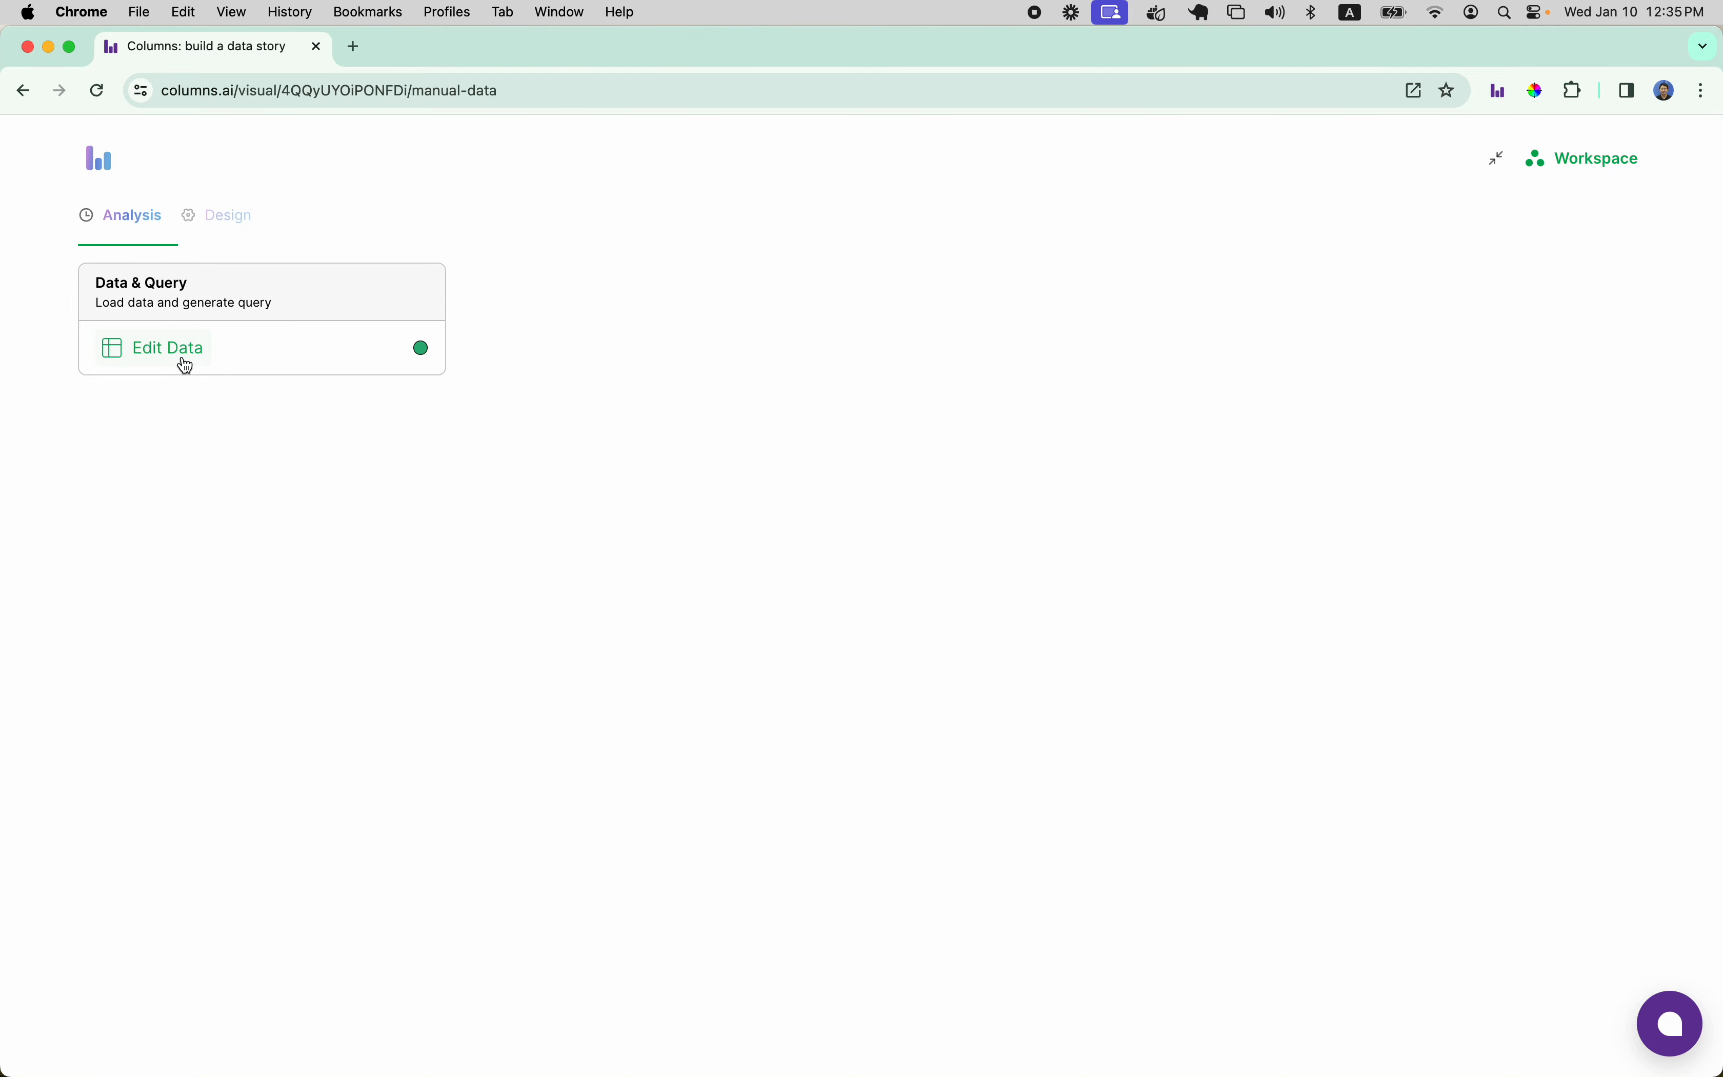
left_click(164, 359)
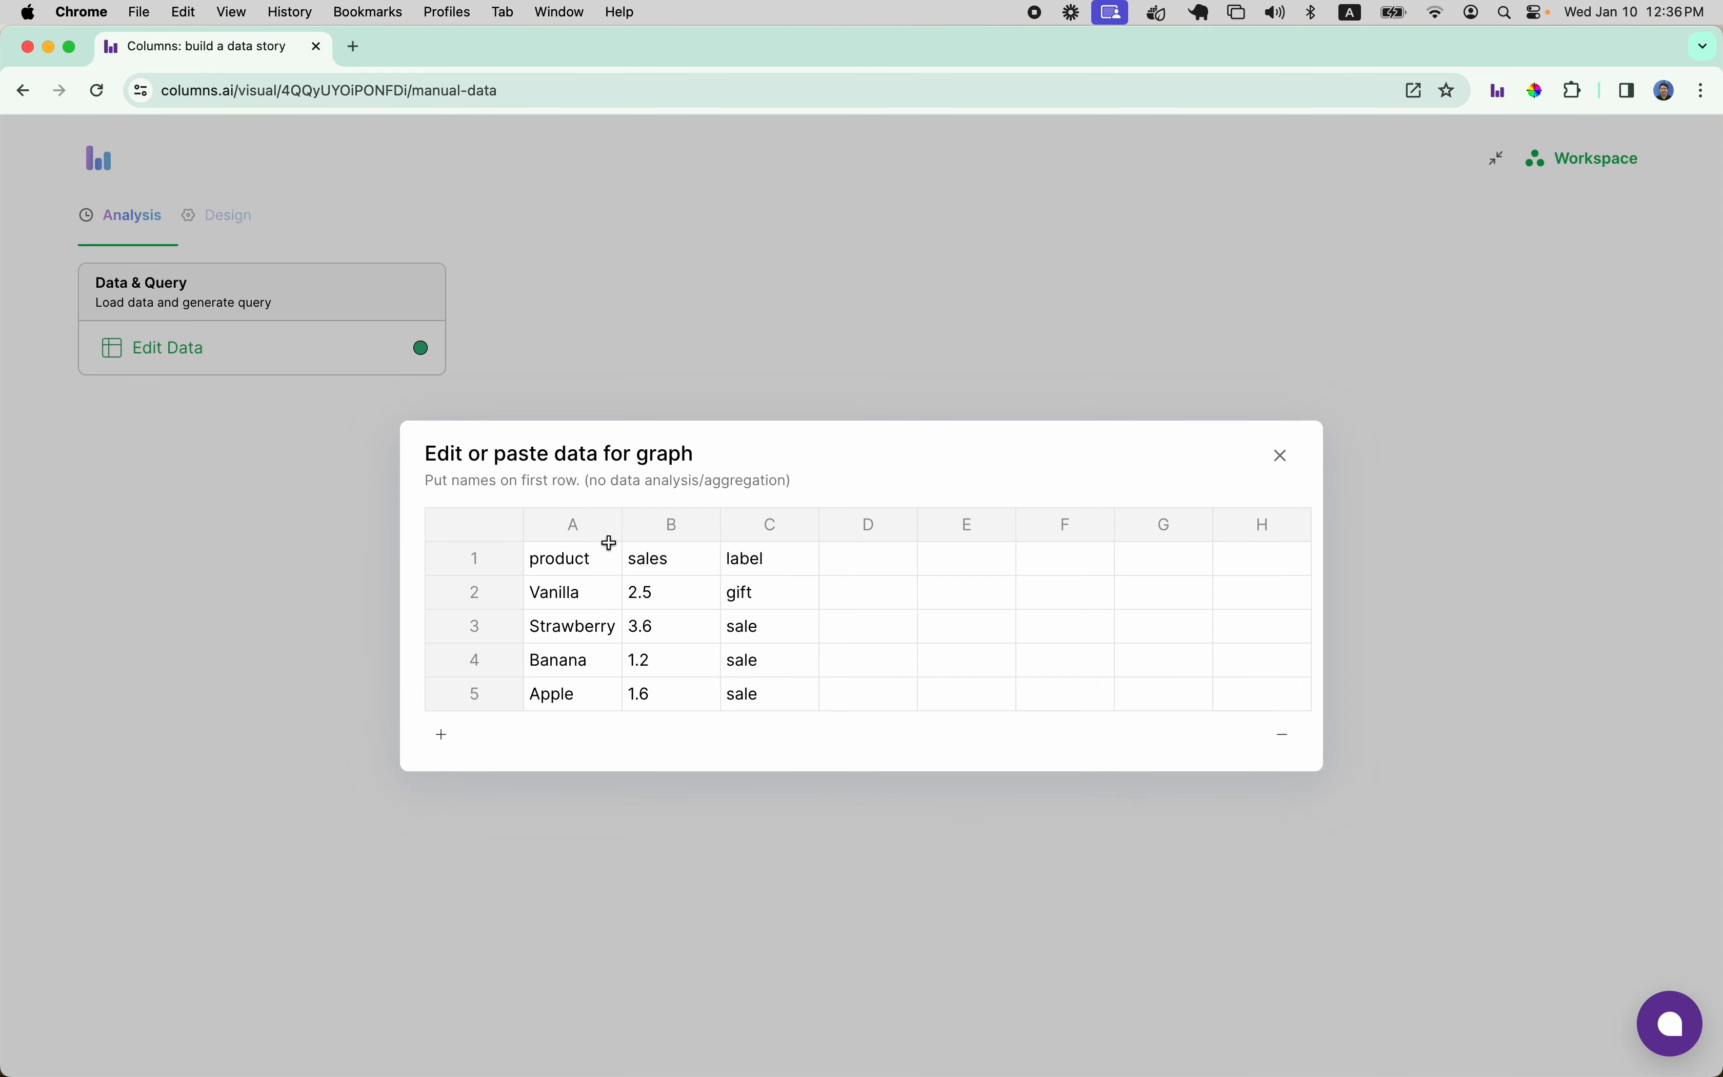
left_click(593, 535)
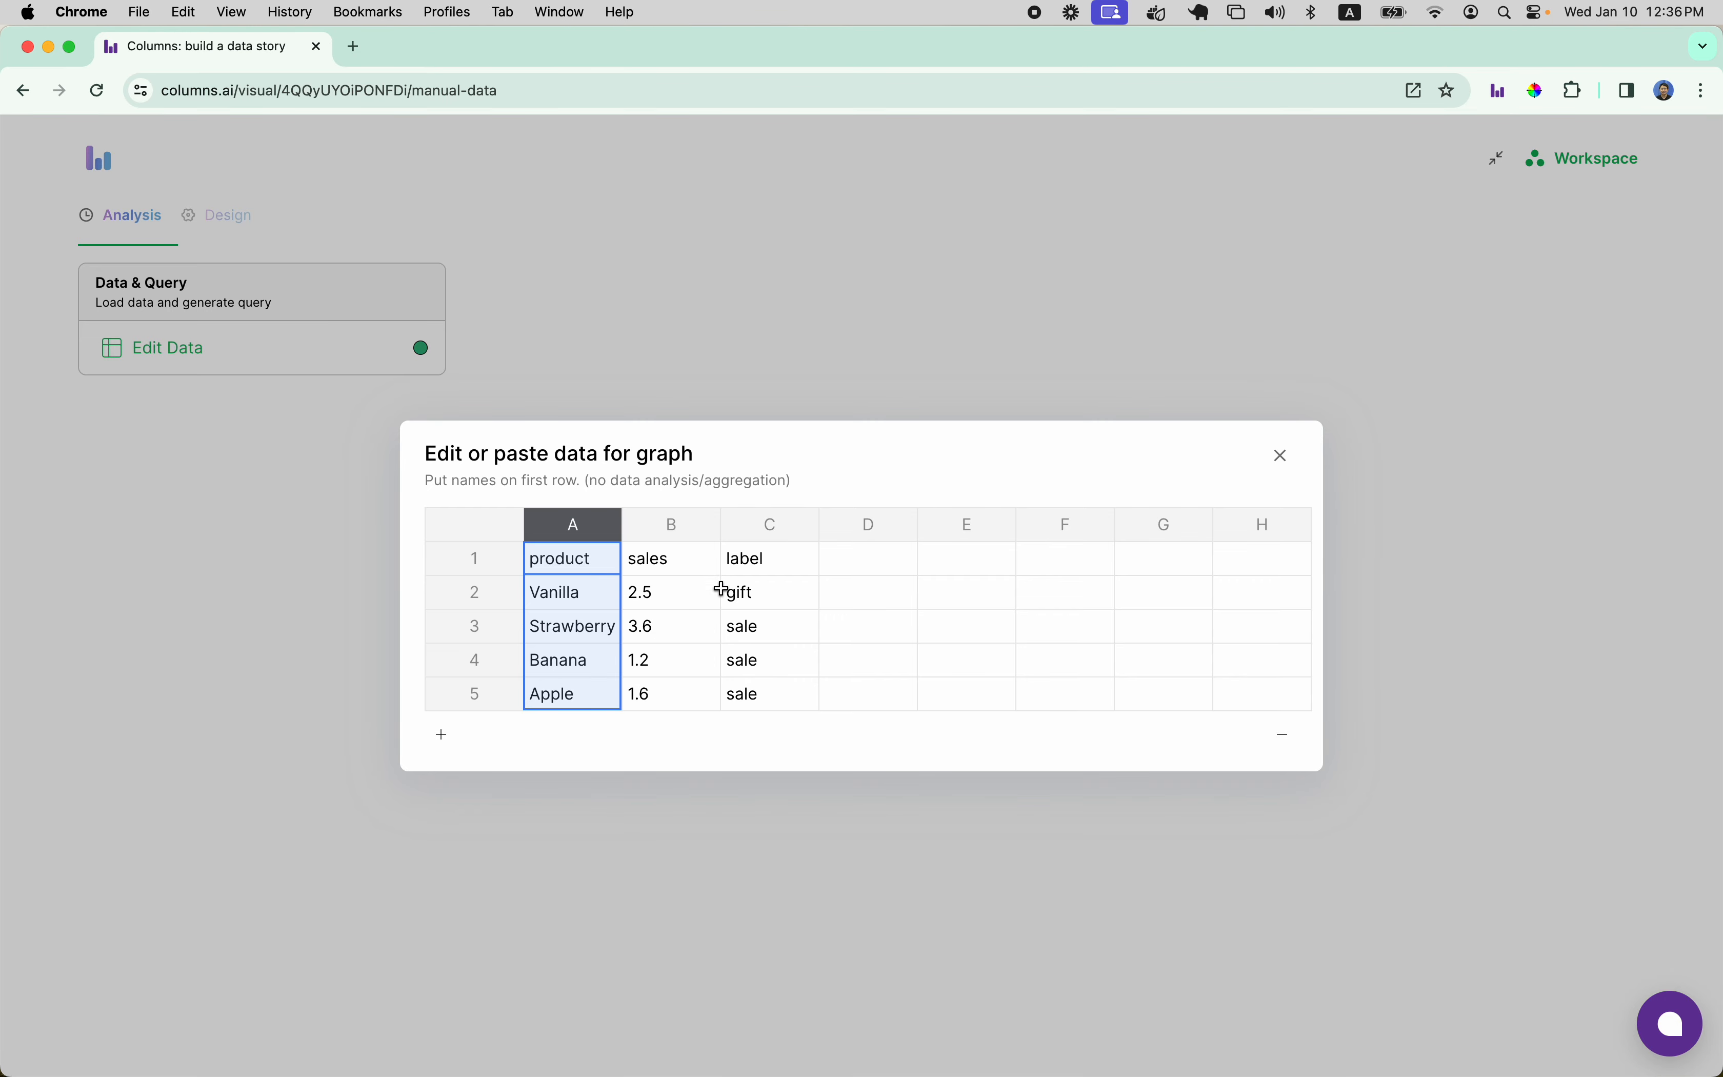
left_click(687, 572)
left_click(577, 563)
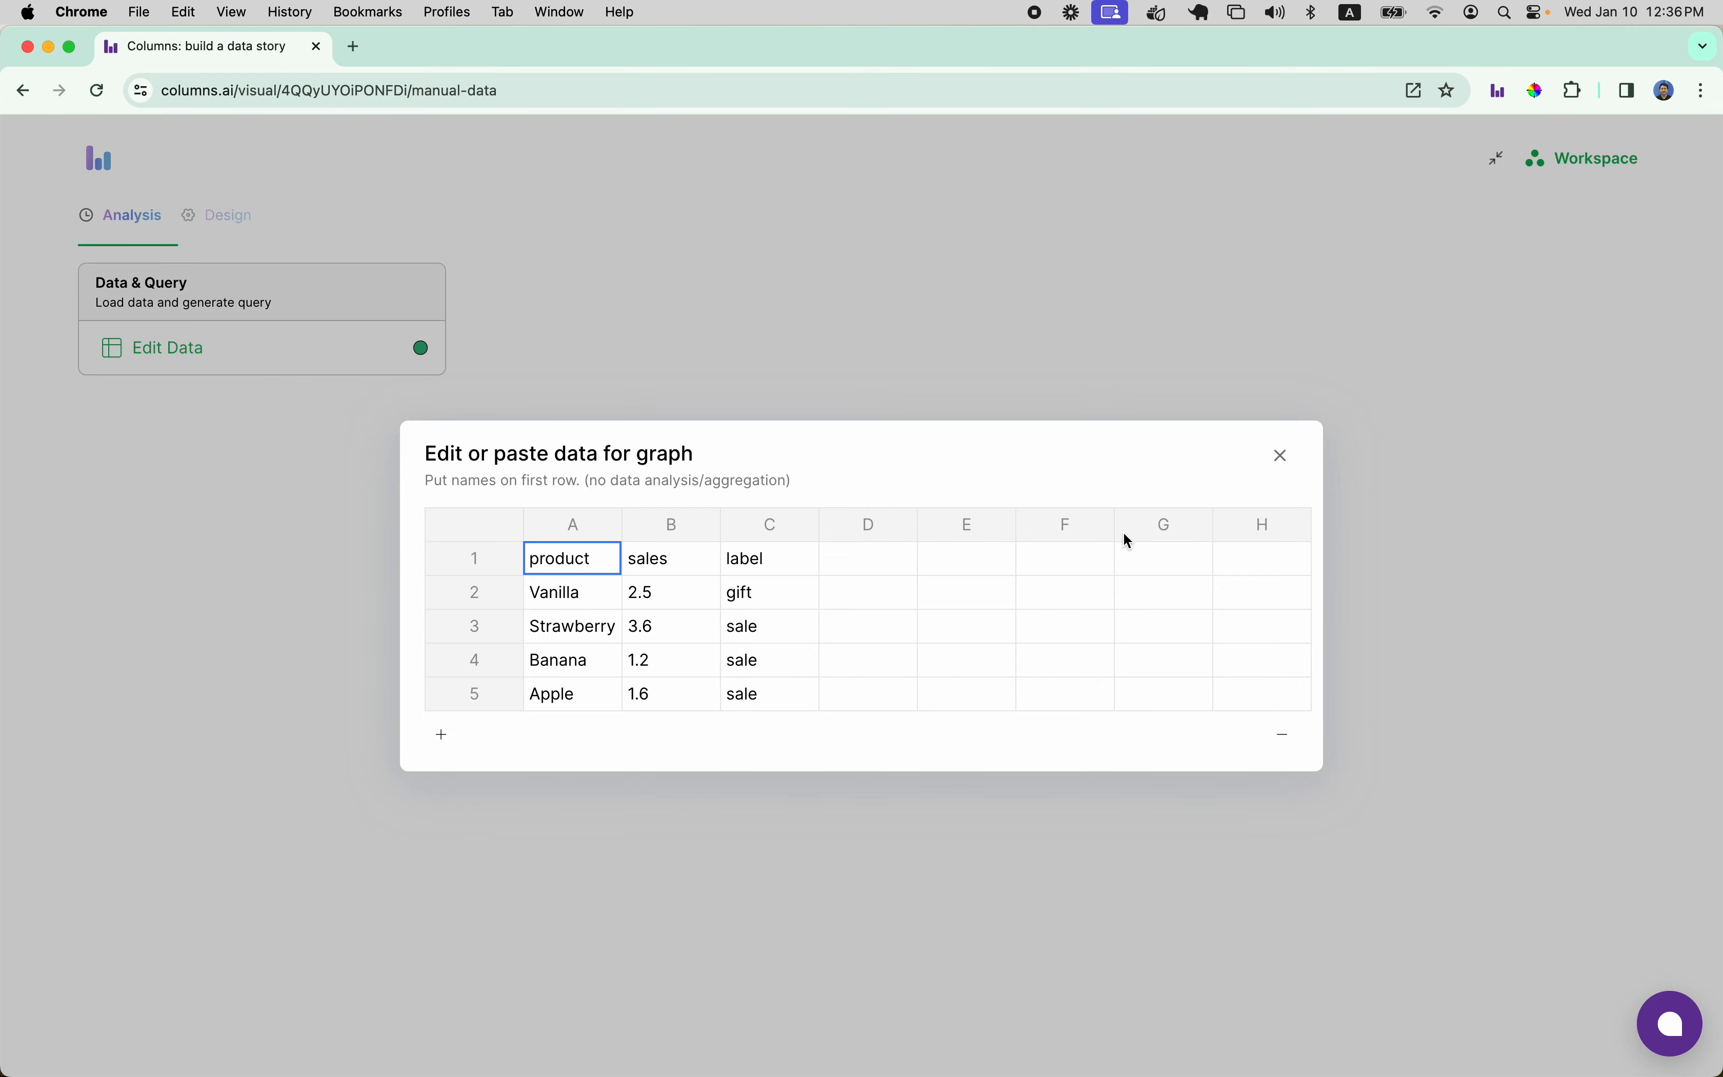
Step: Set the Banana sales value to 1.8 and close the data table to generate the chart
left_click(673, 663)
double_click(672, 663)
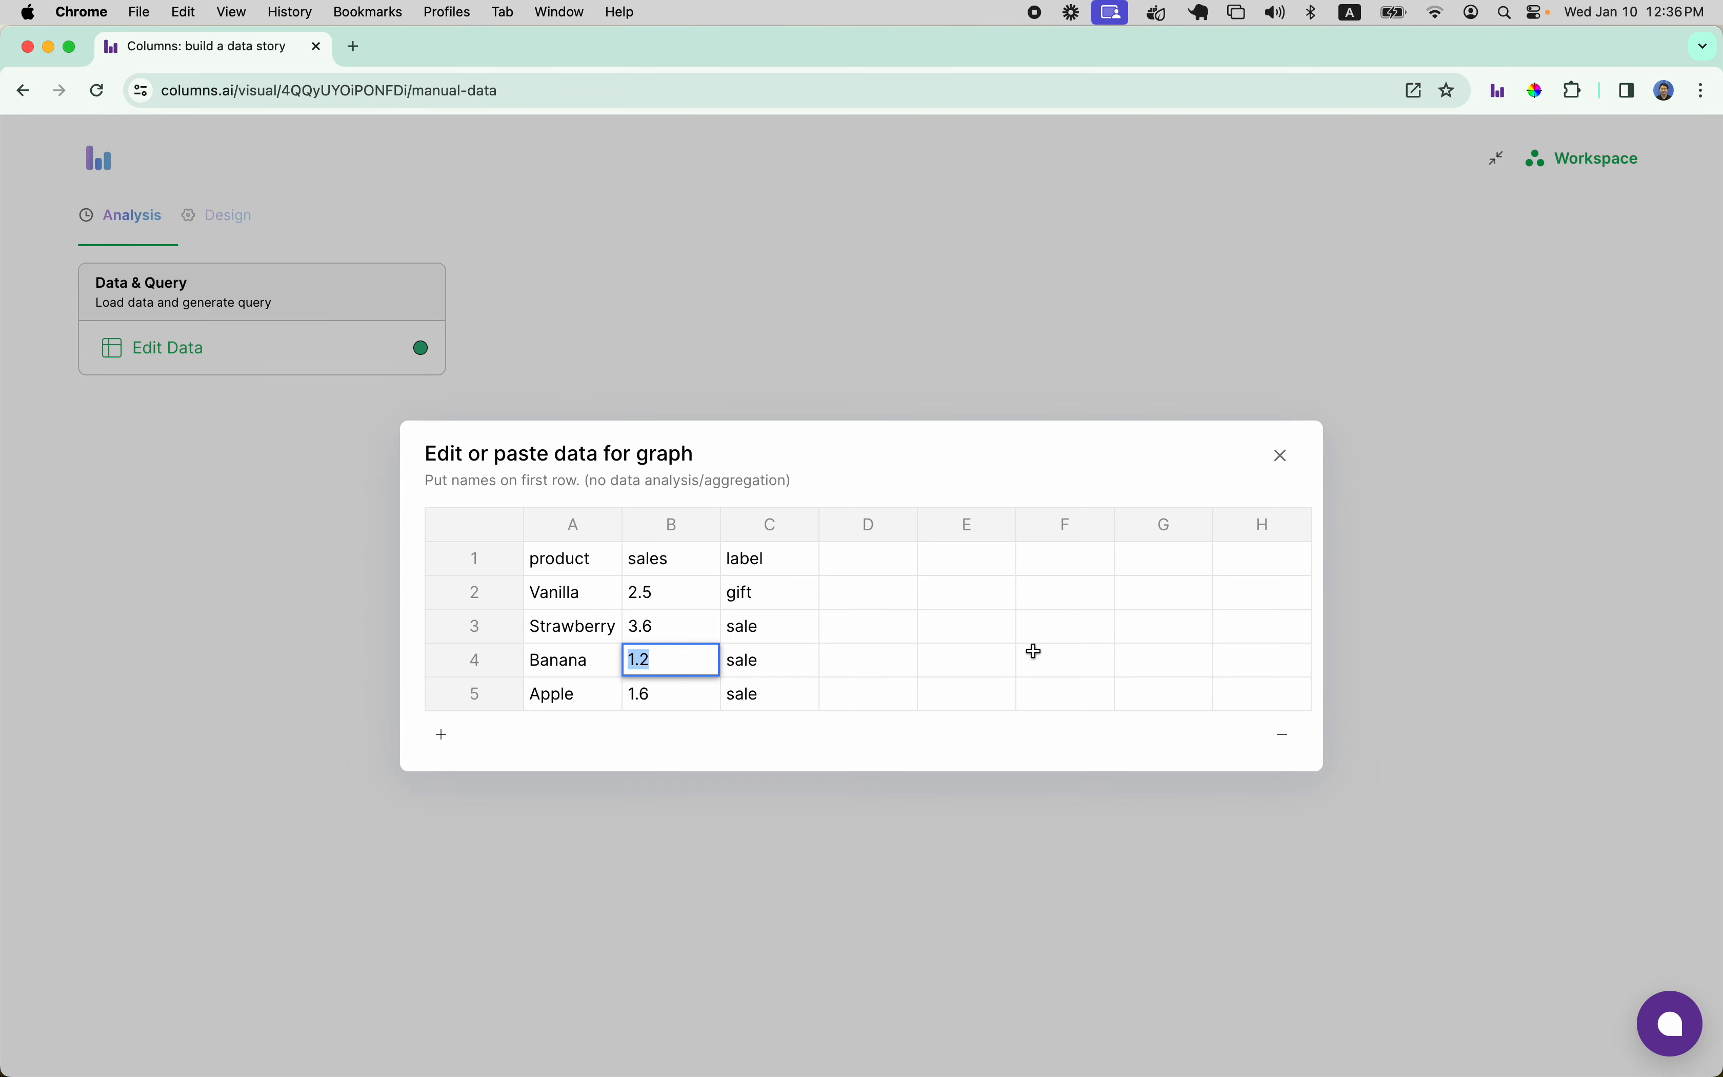
type("1.8")
left_click(1128, 601)
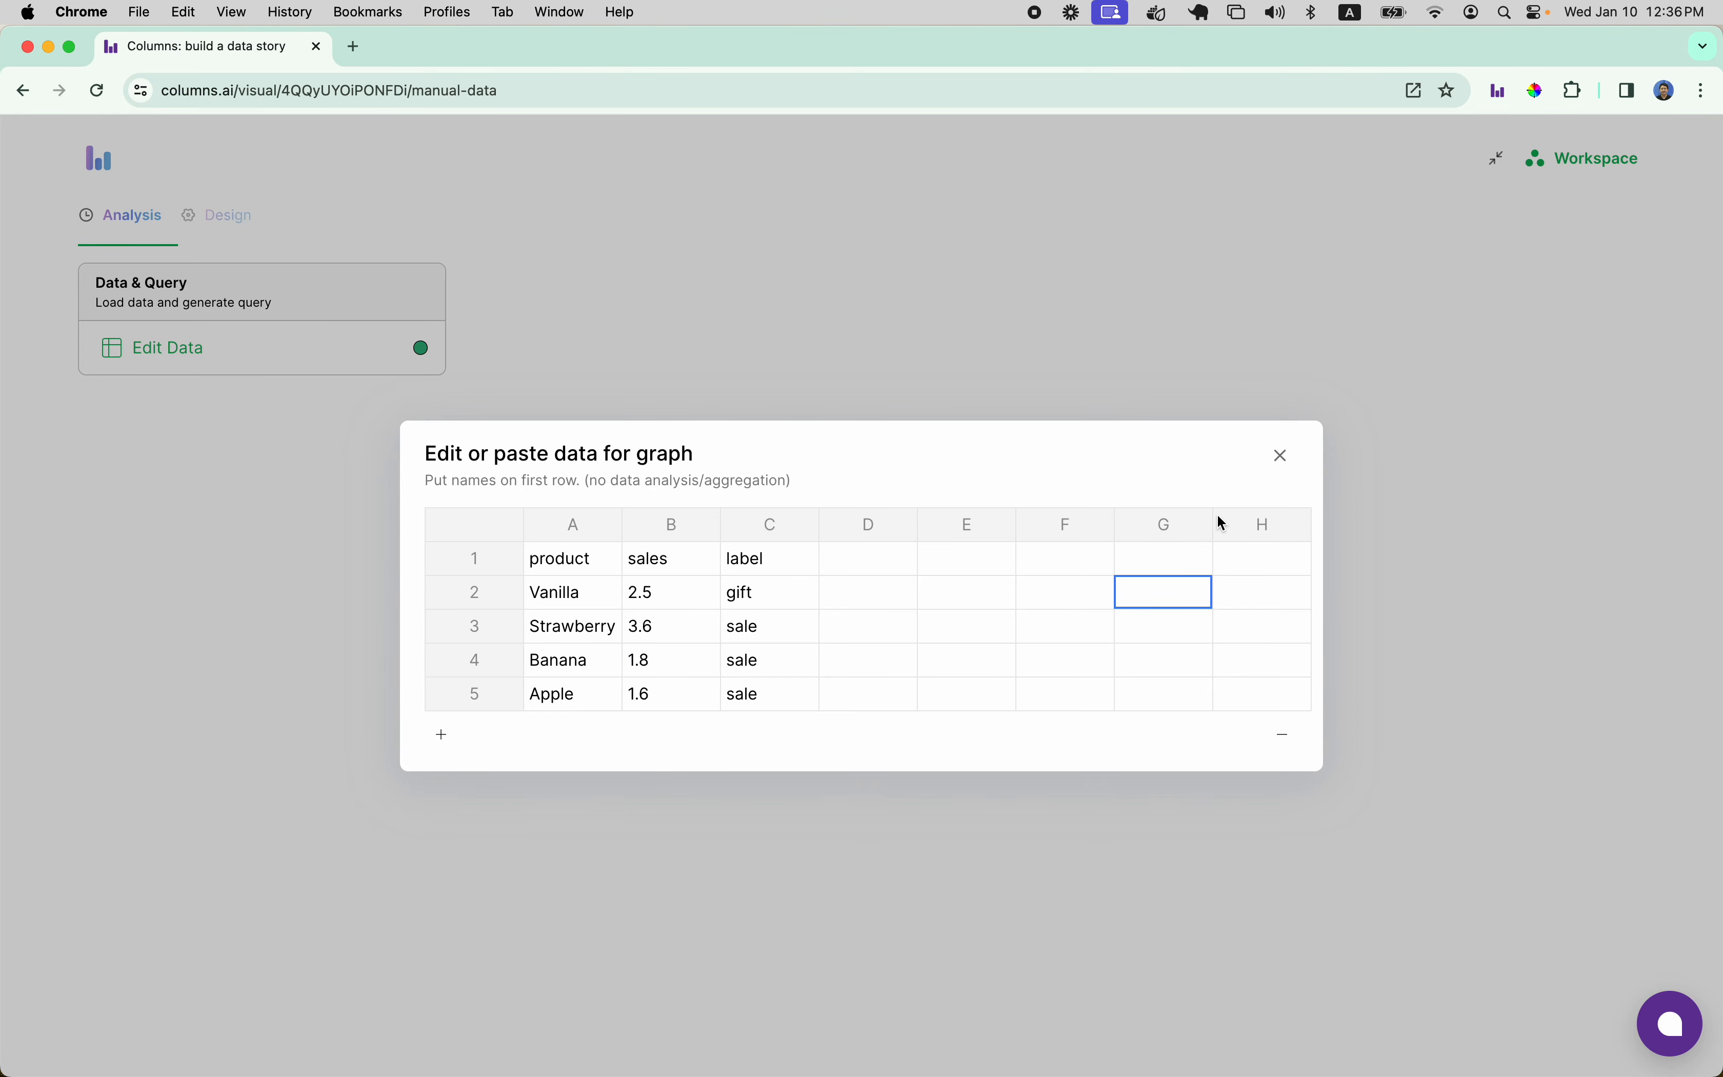
left_click(1275, 460)
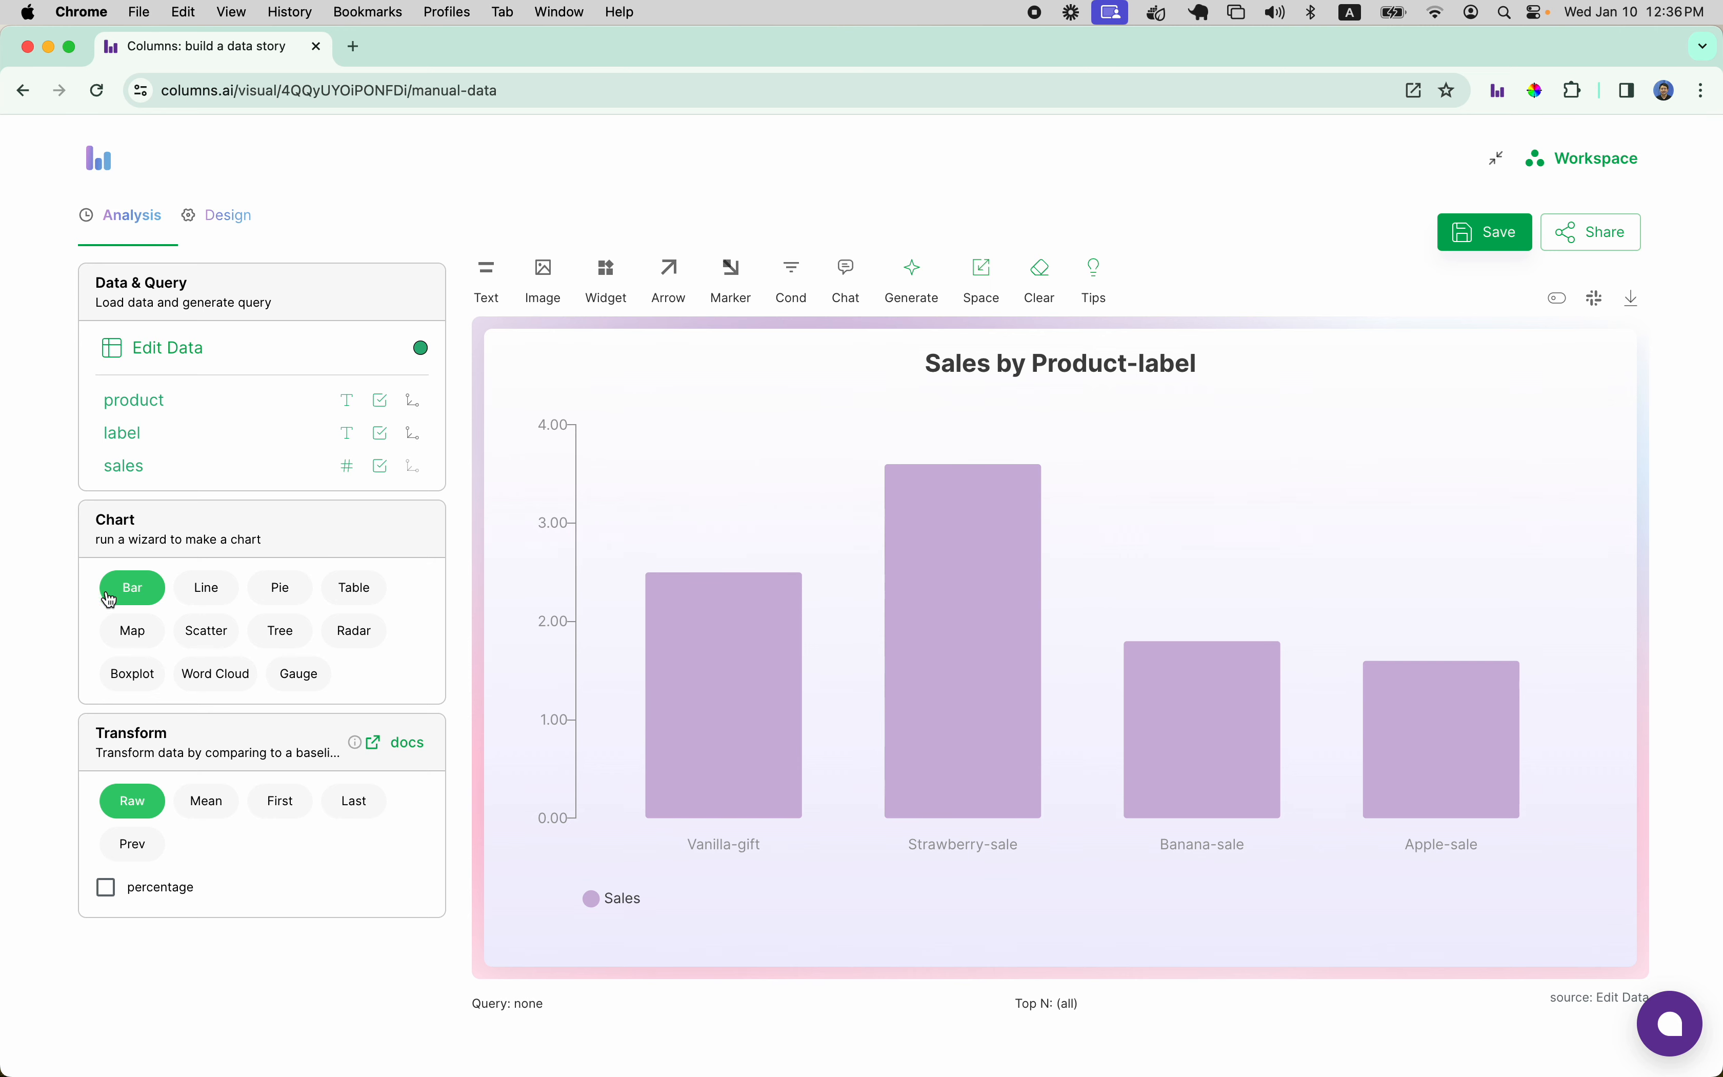
Step: Review the source data of the bar chart and its product-label table view, returning to the chart
mouse_move(666, 668)
left_click(179, 349)
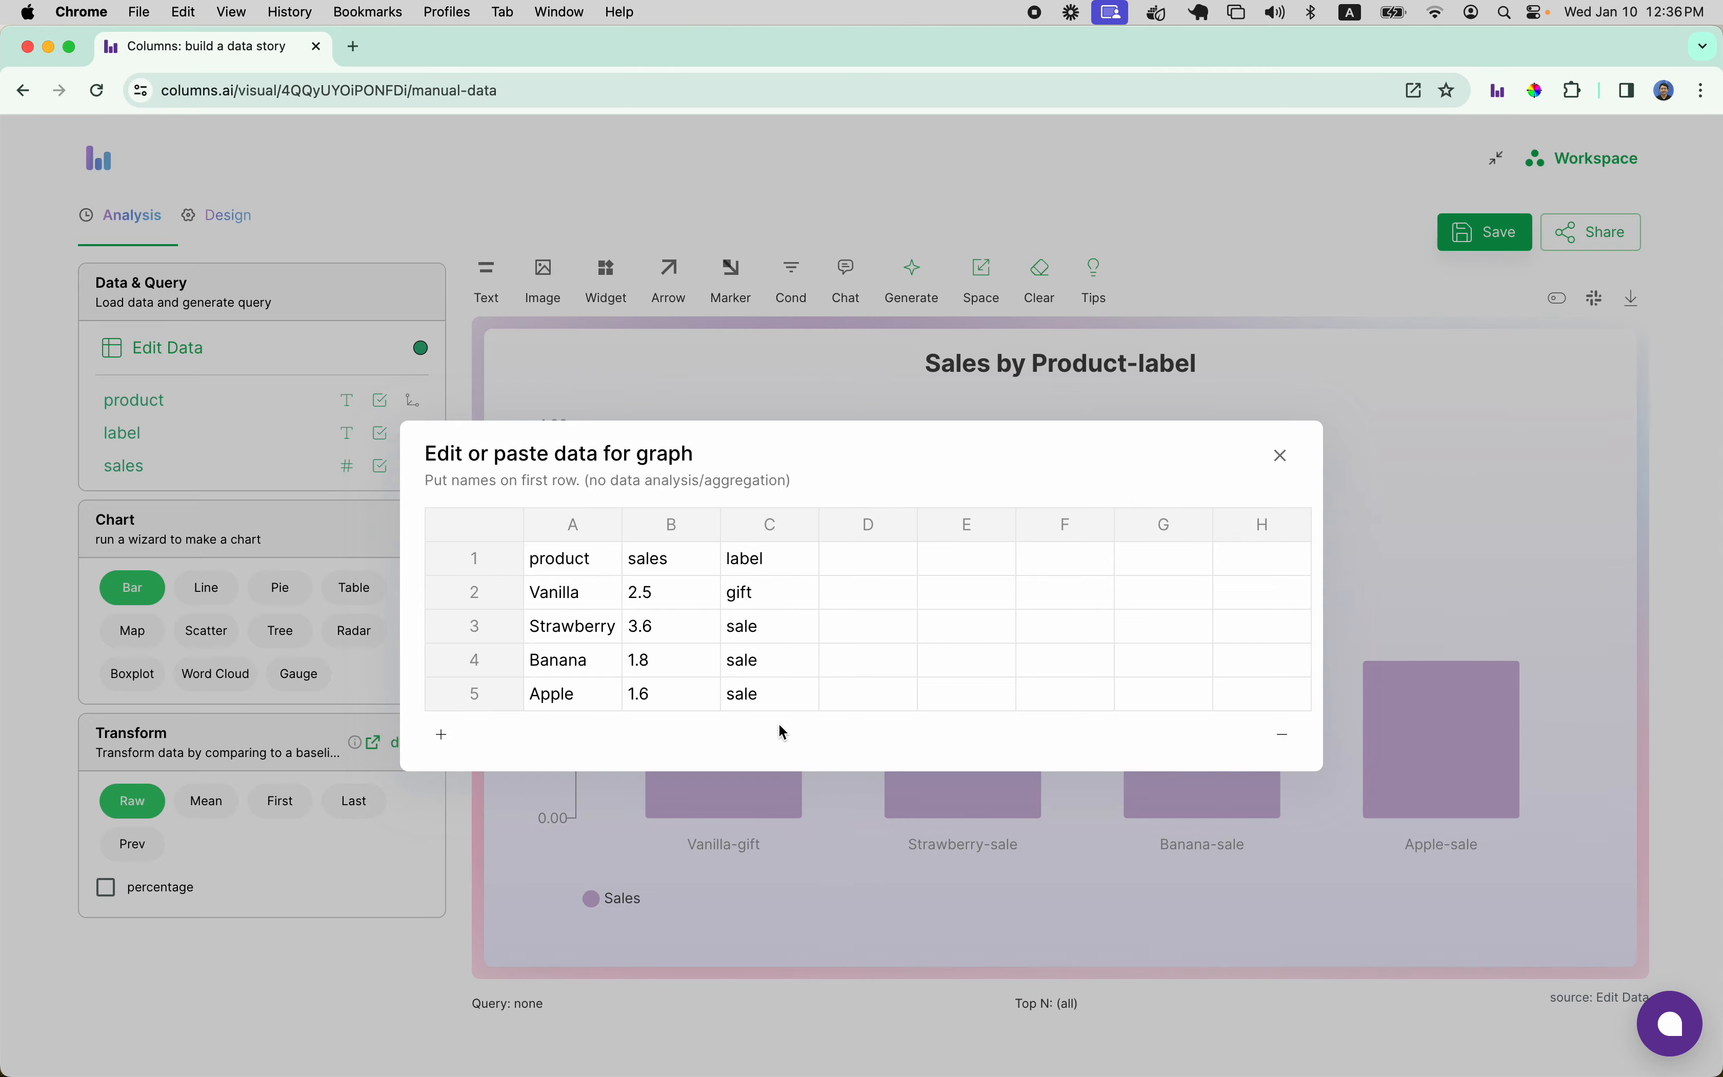
left_click(1282, 456)
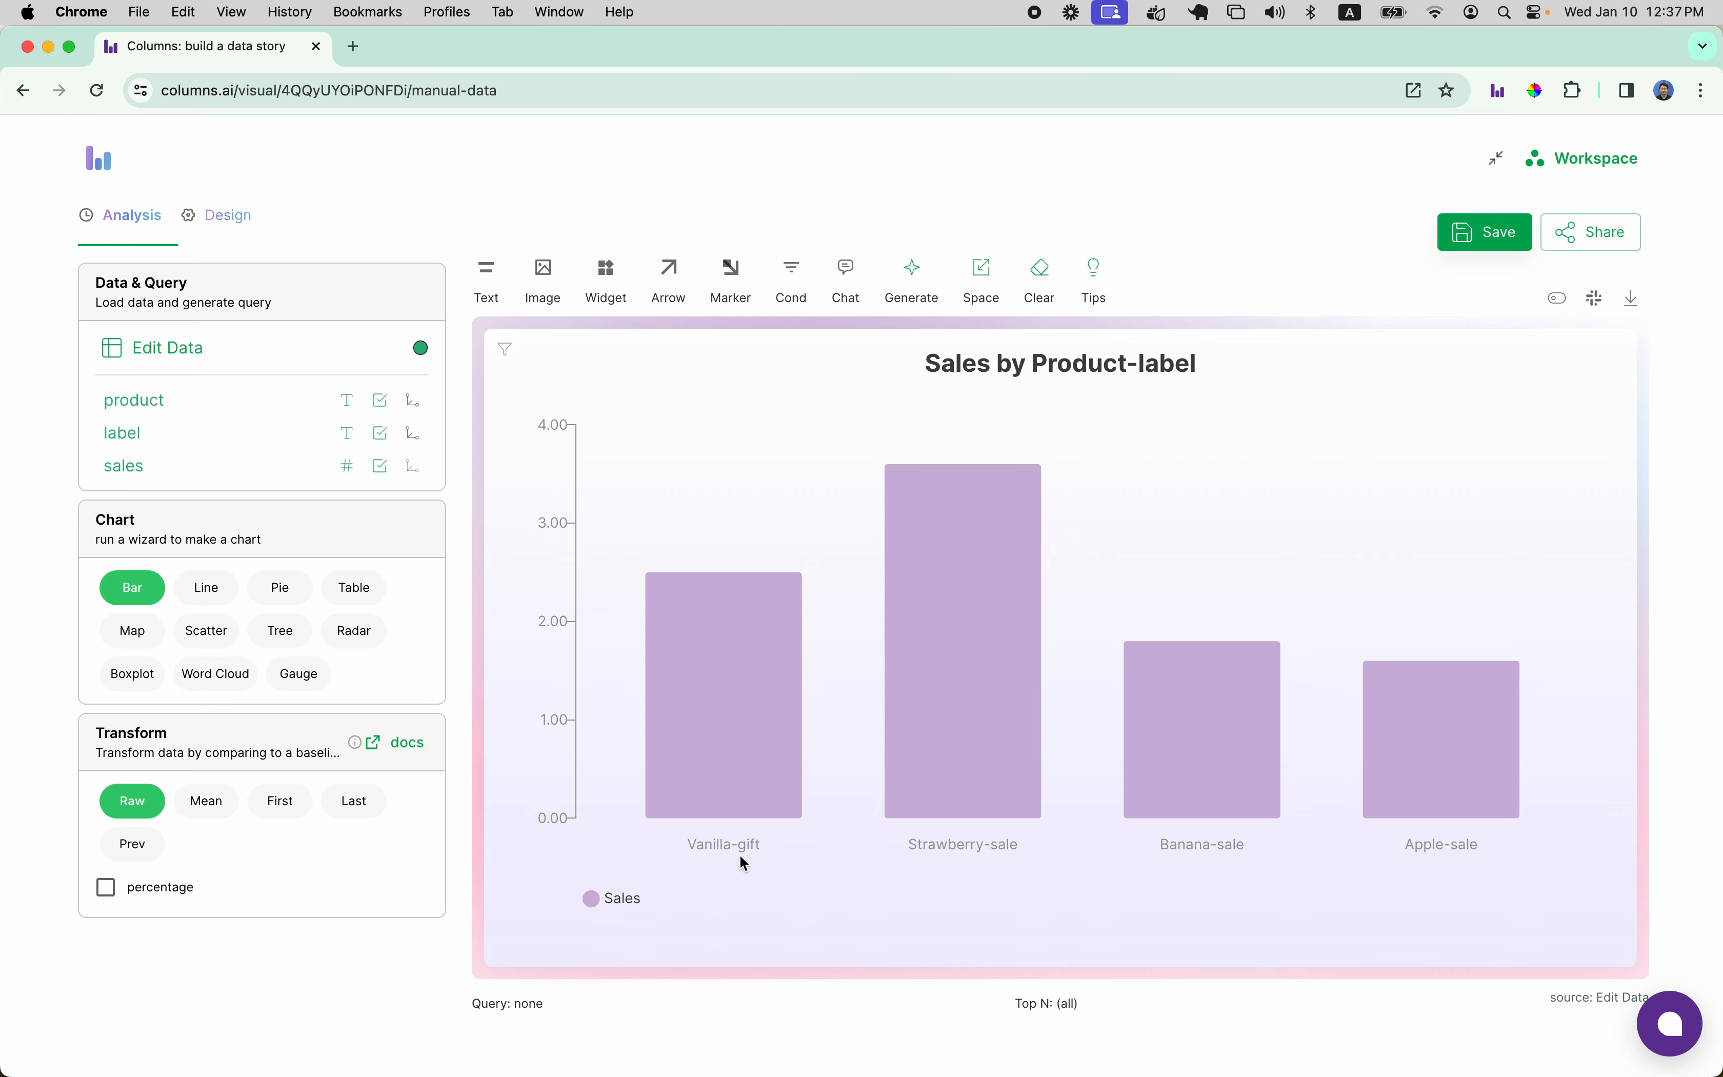
left_click(1563, 307)
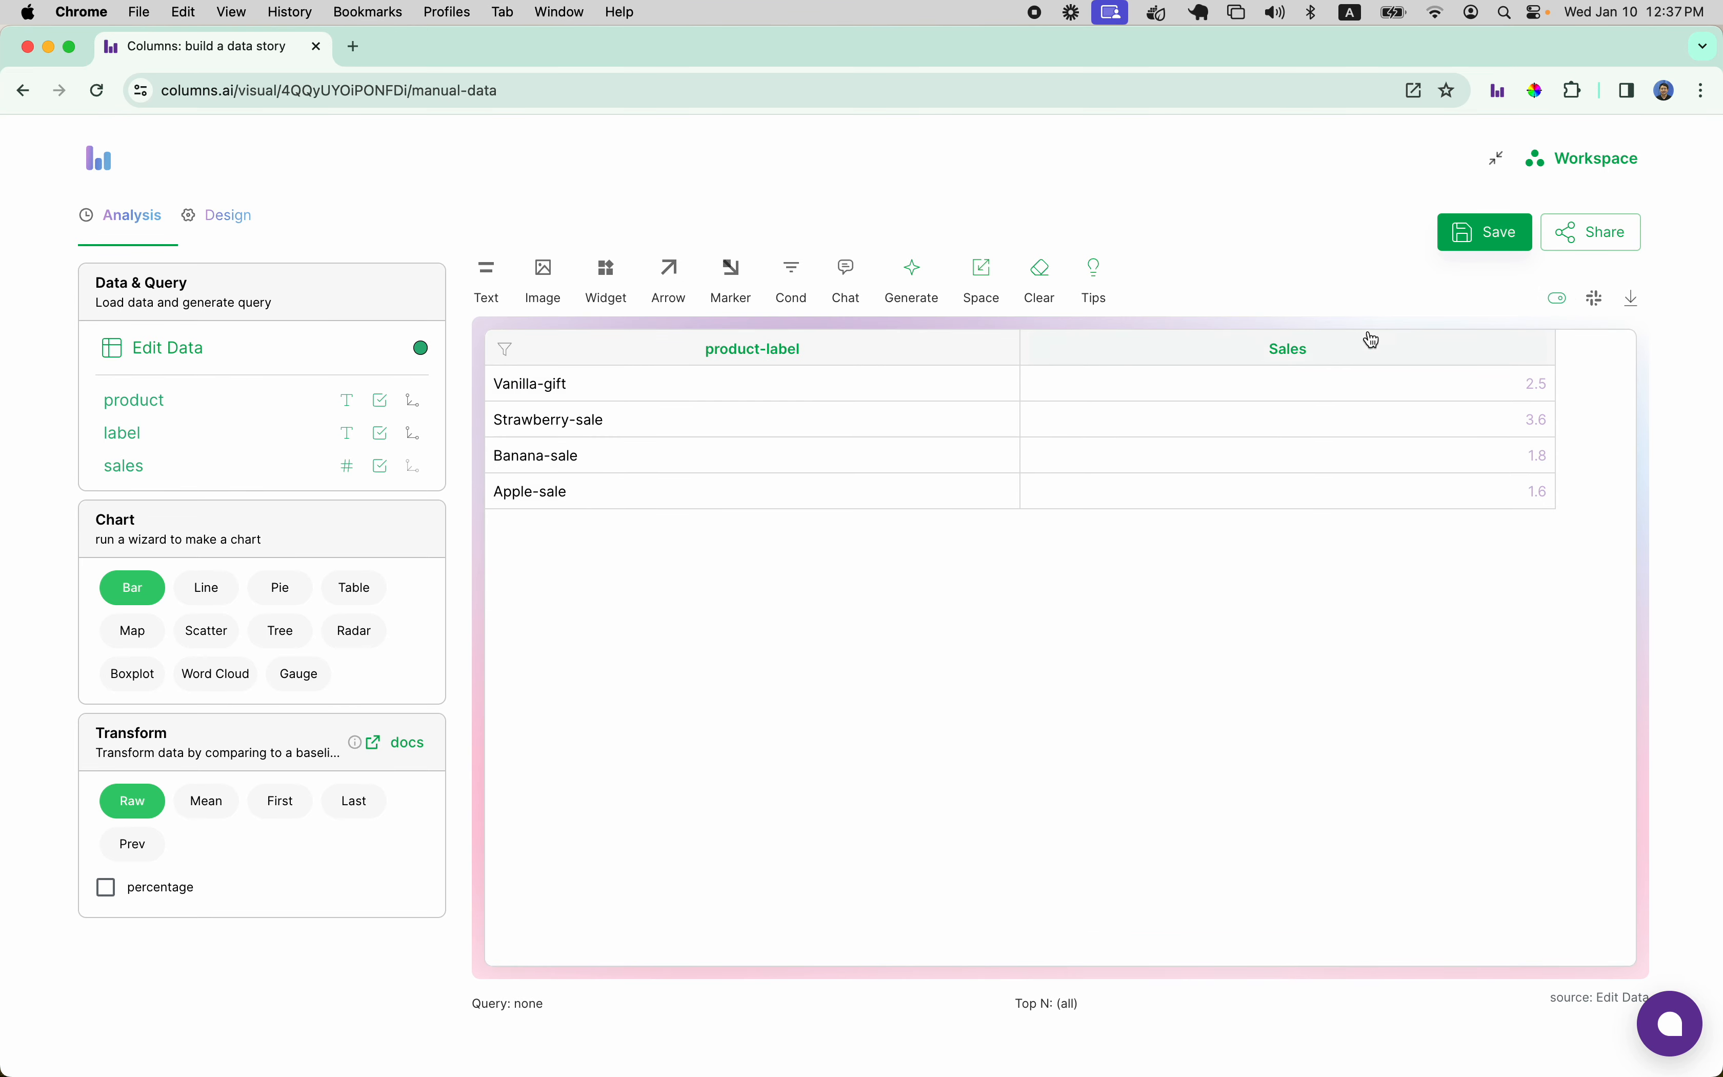
left_click(1558, 300)
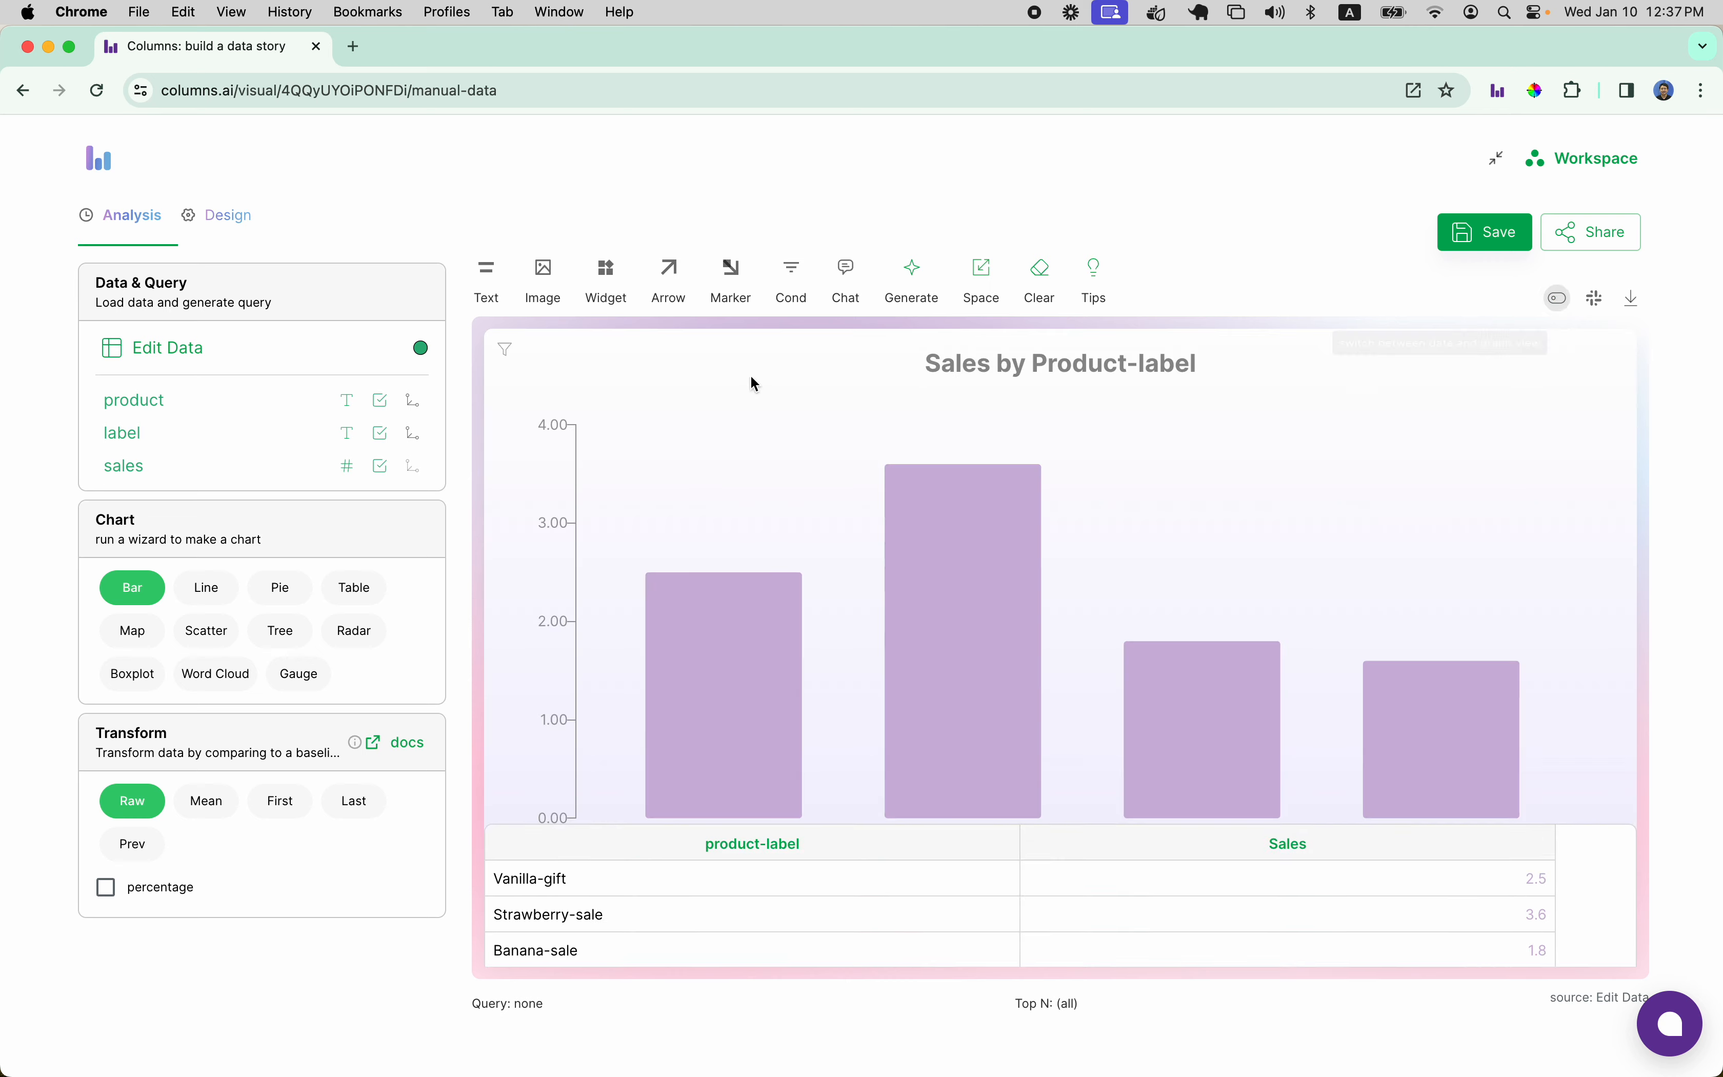
Step: Try the sales chart without the label column and without the product column, including each one again
left_click(381, 436)
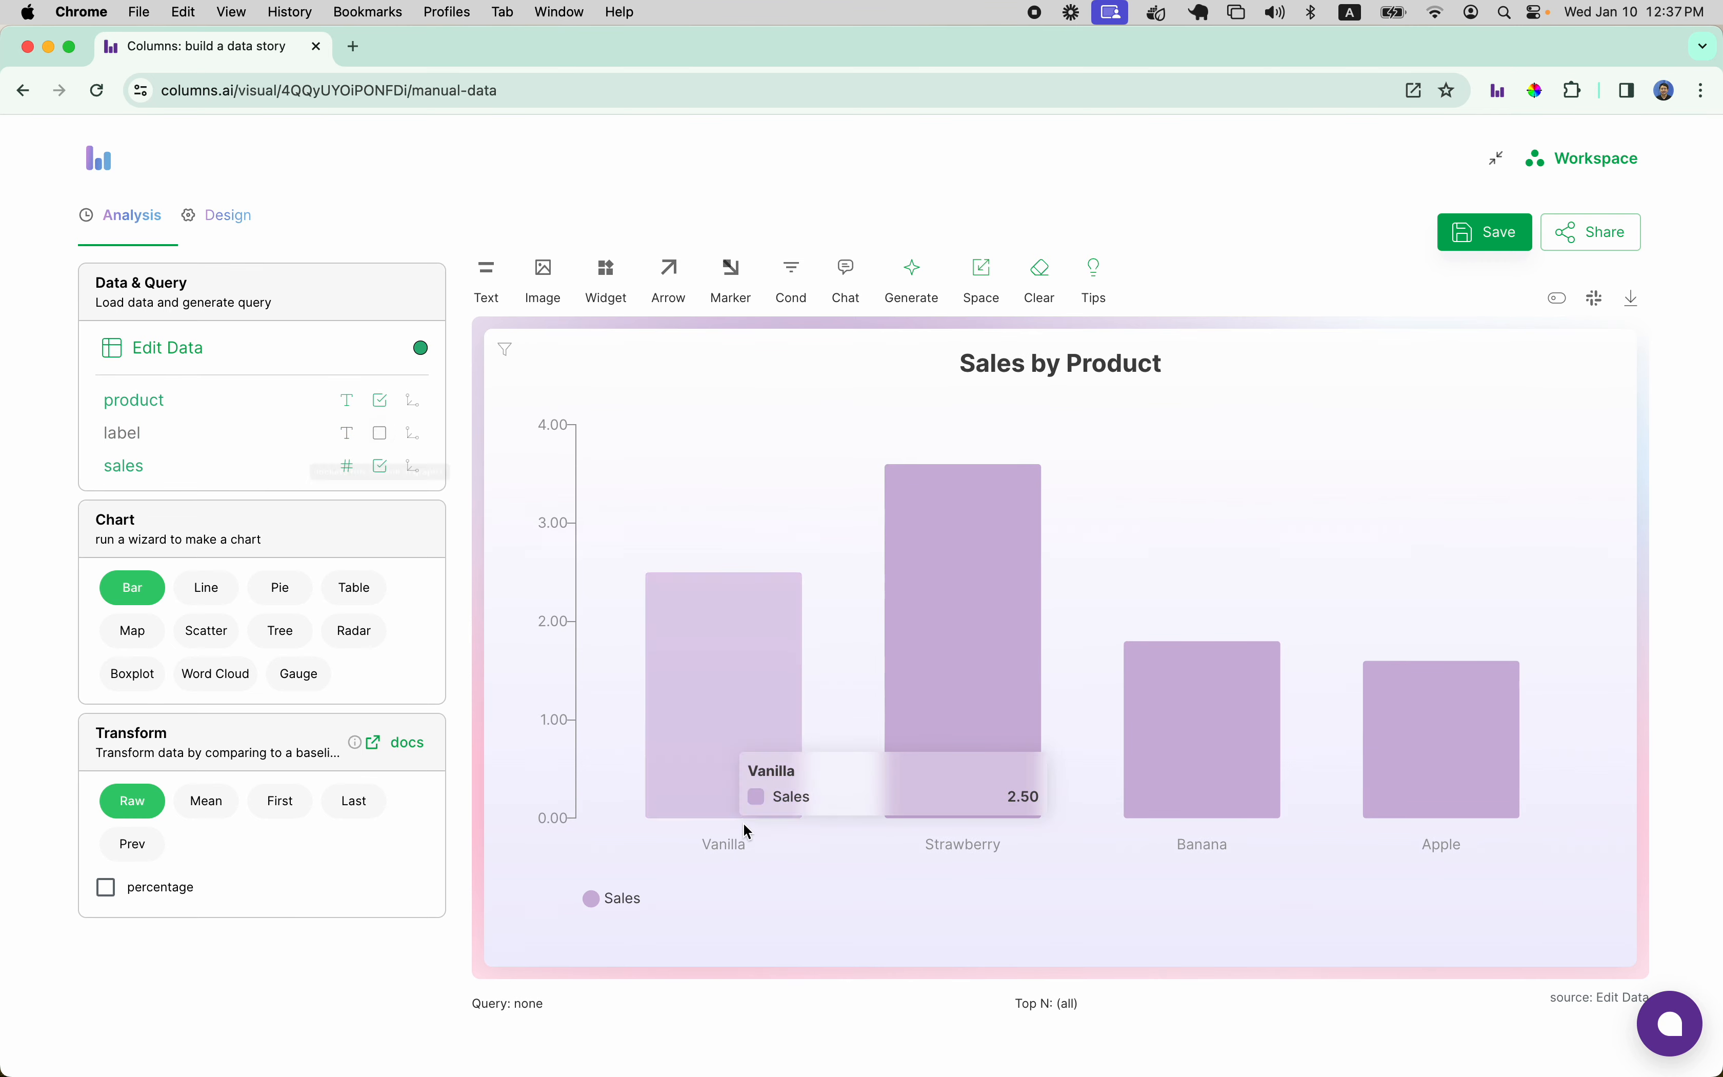
left_click(381, 433)
left_click(383, 401)
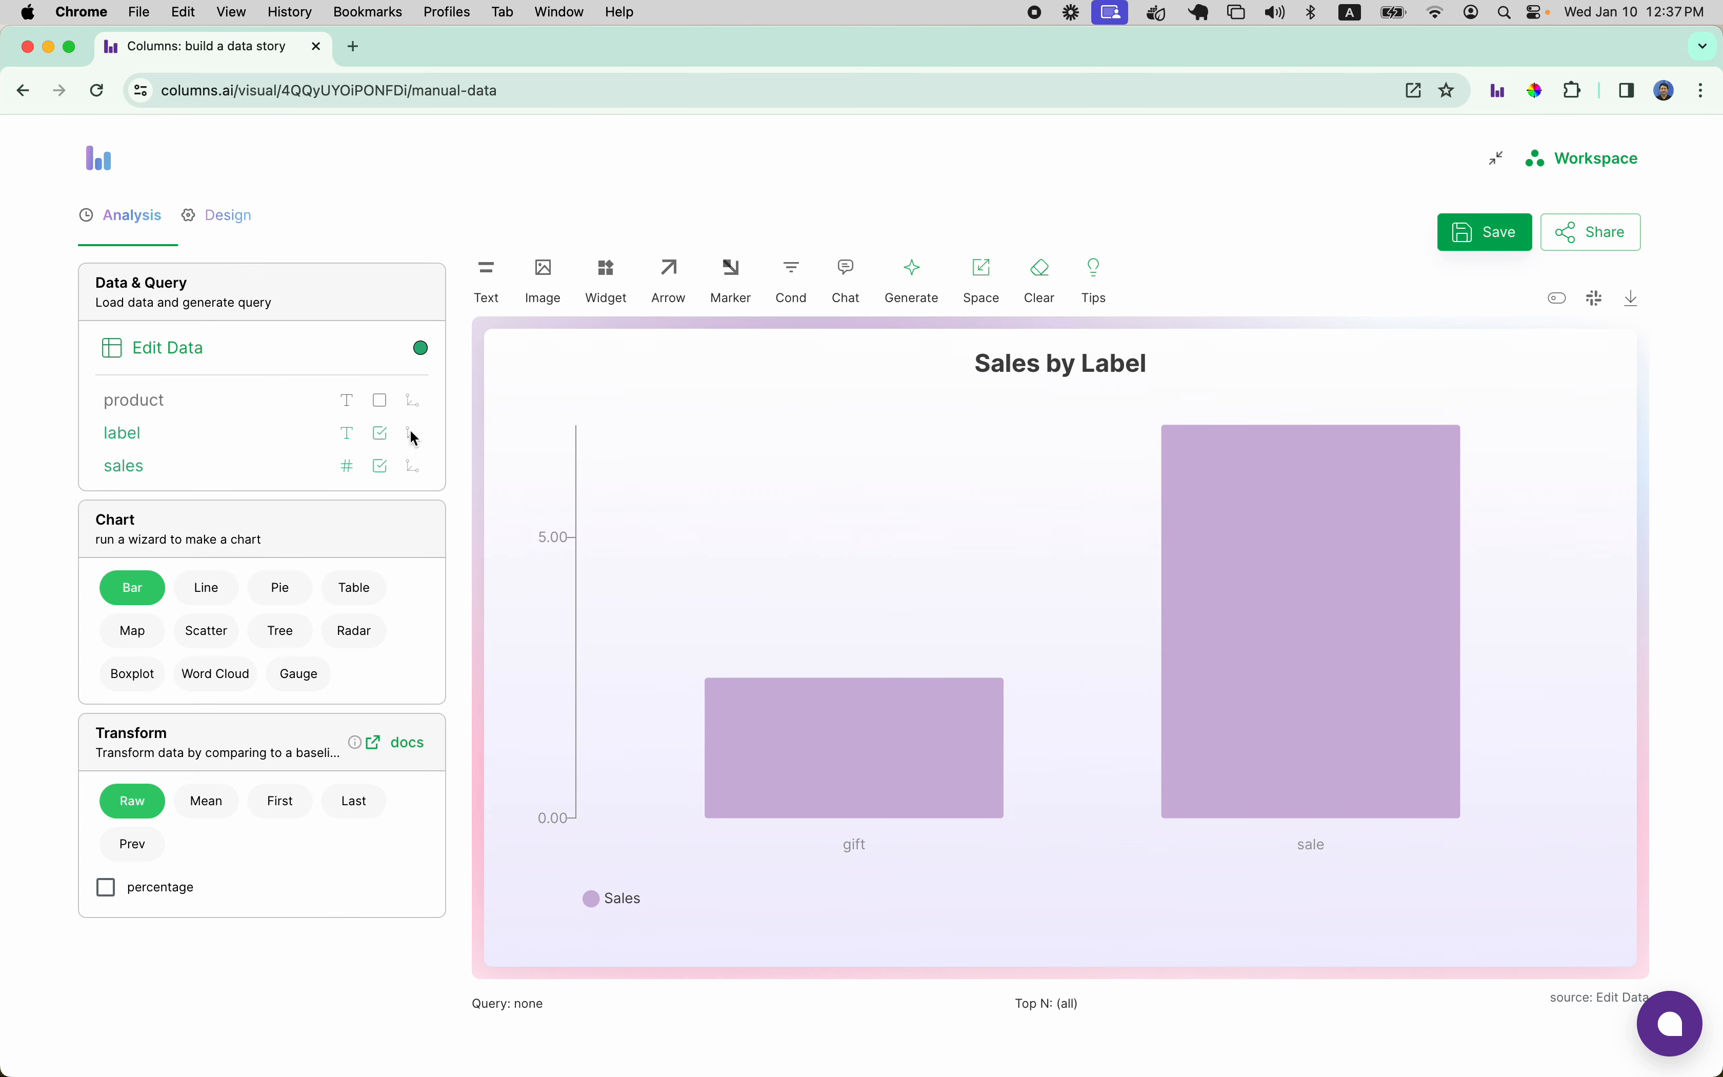
left_click(379, 402)
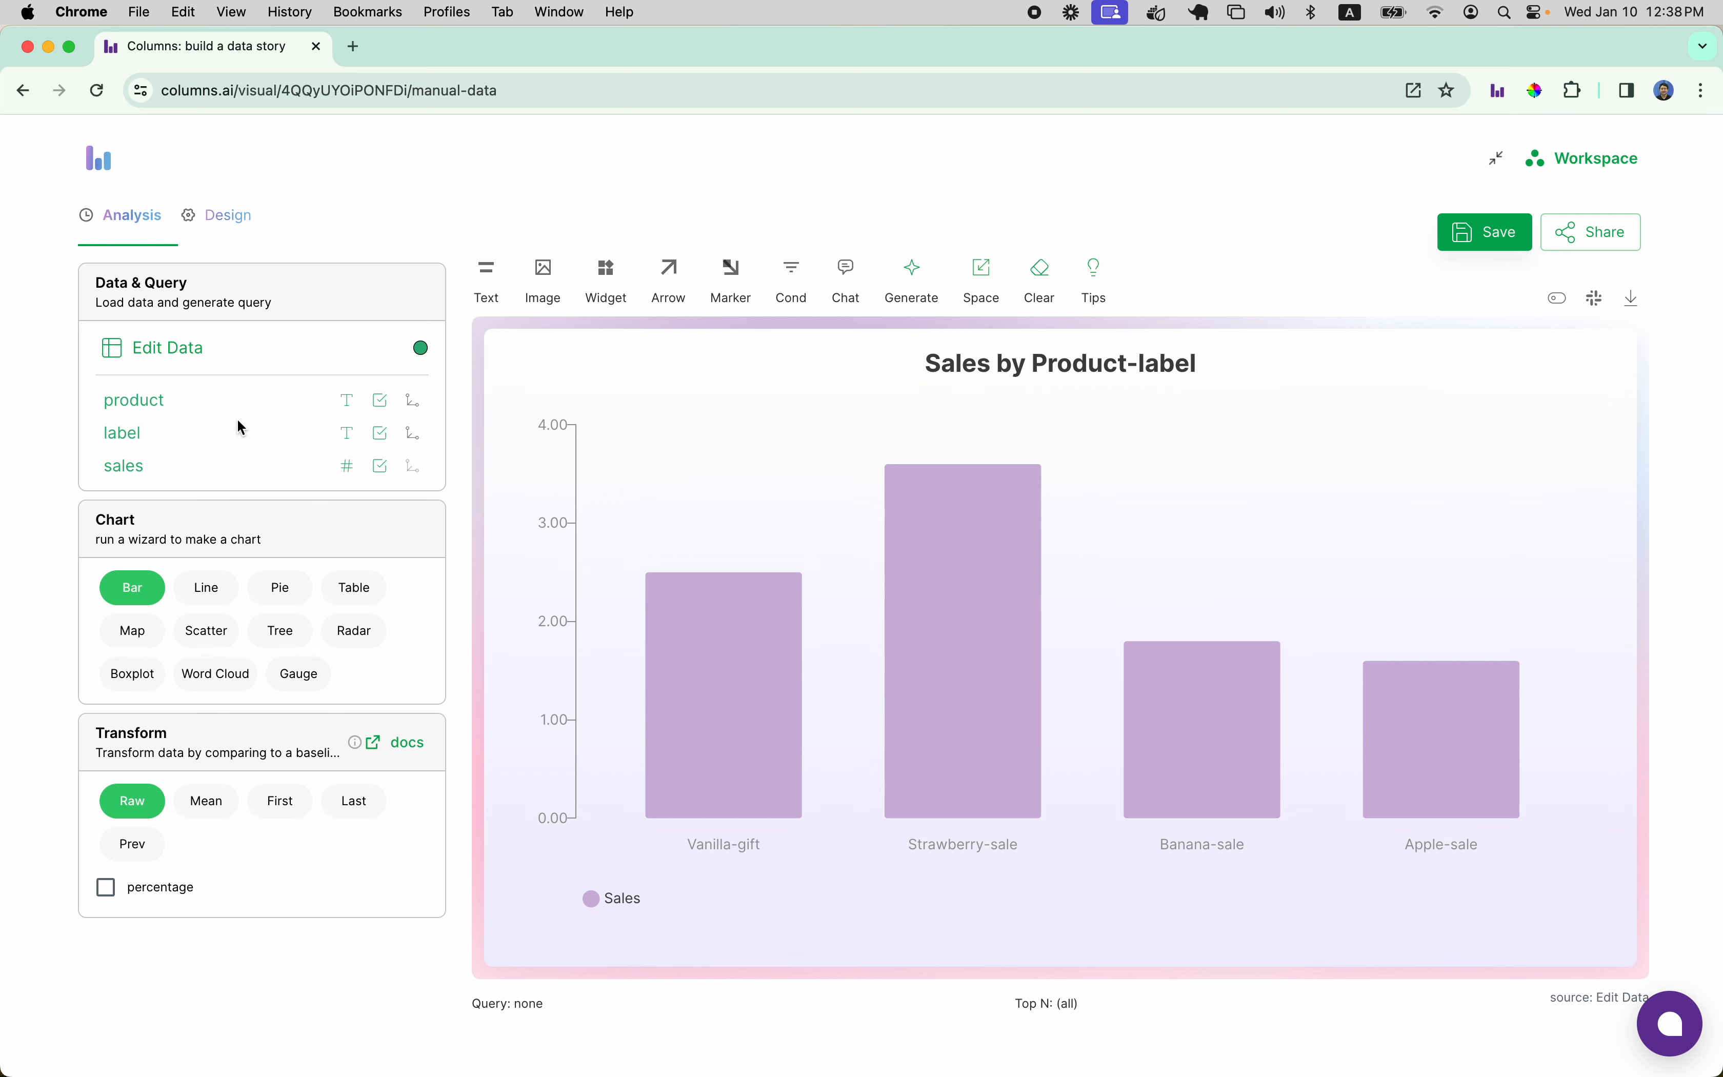
Step: Pivot the bar chart by product and check its bars, and switch the pivot to label
left_click(415, 401)
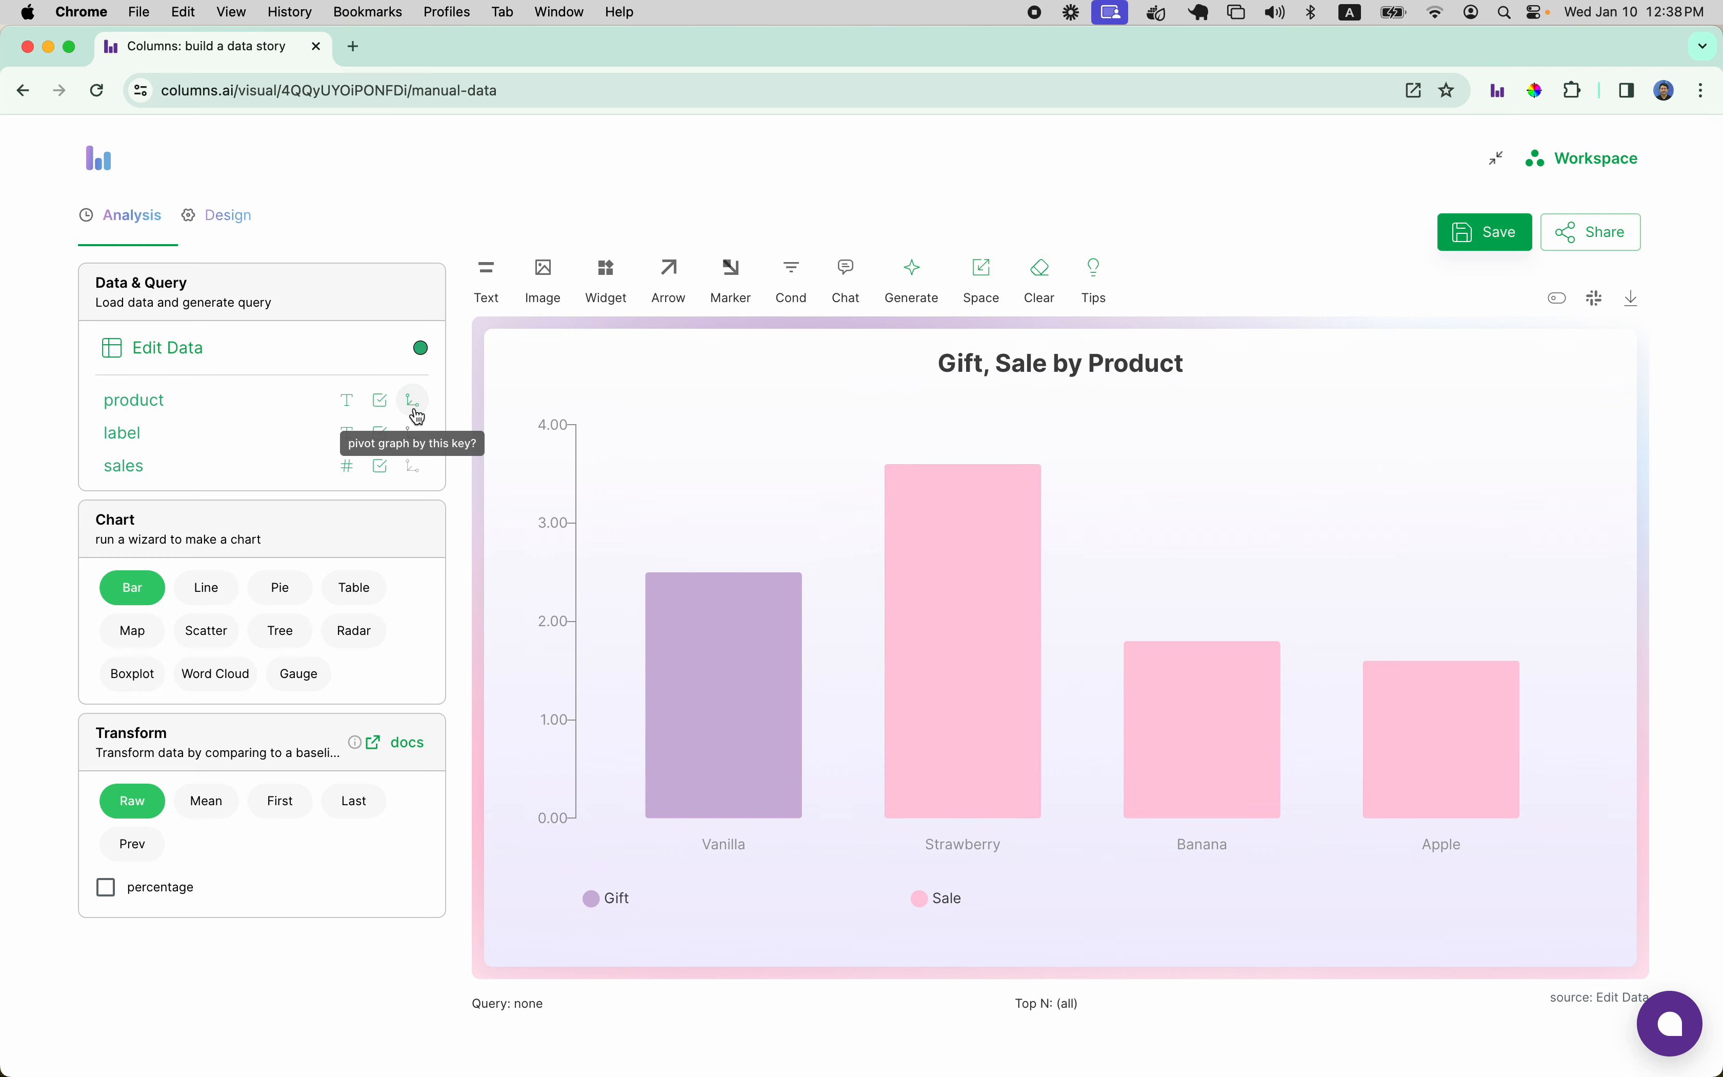
mouse_move(769, 796)
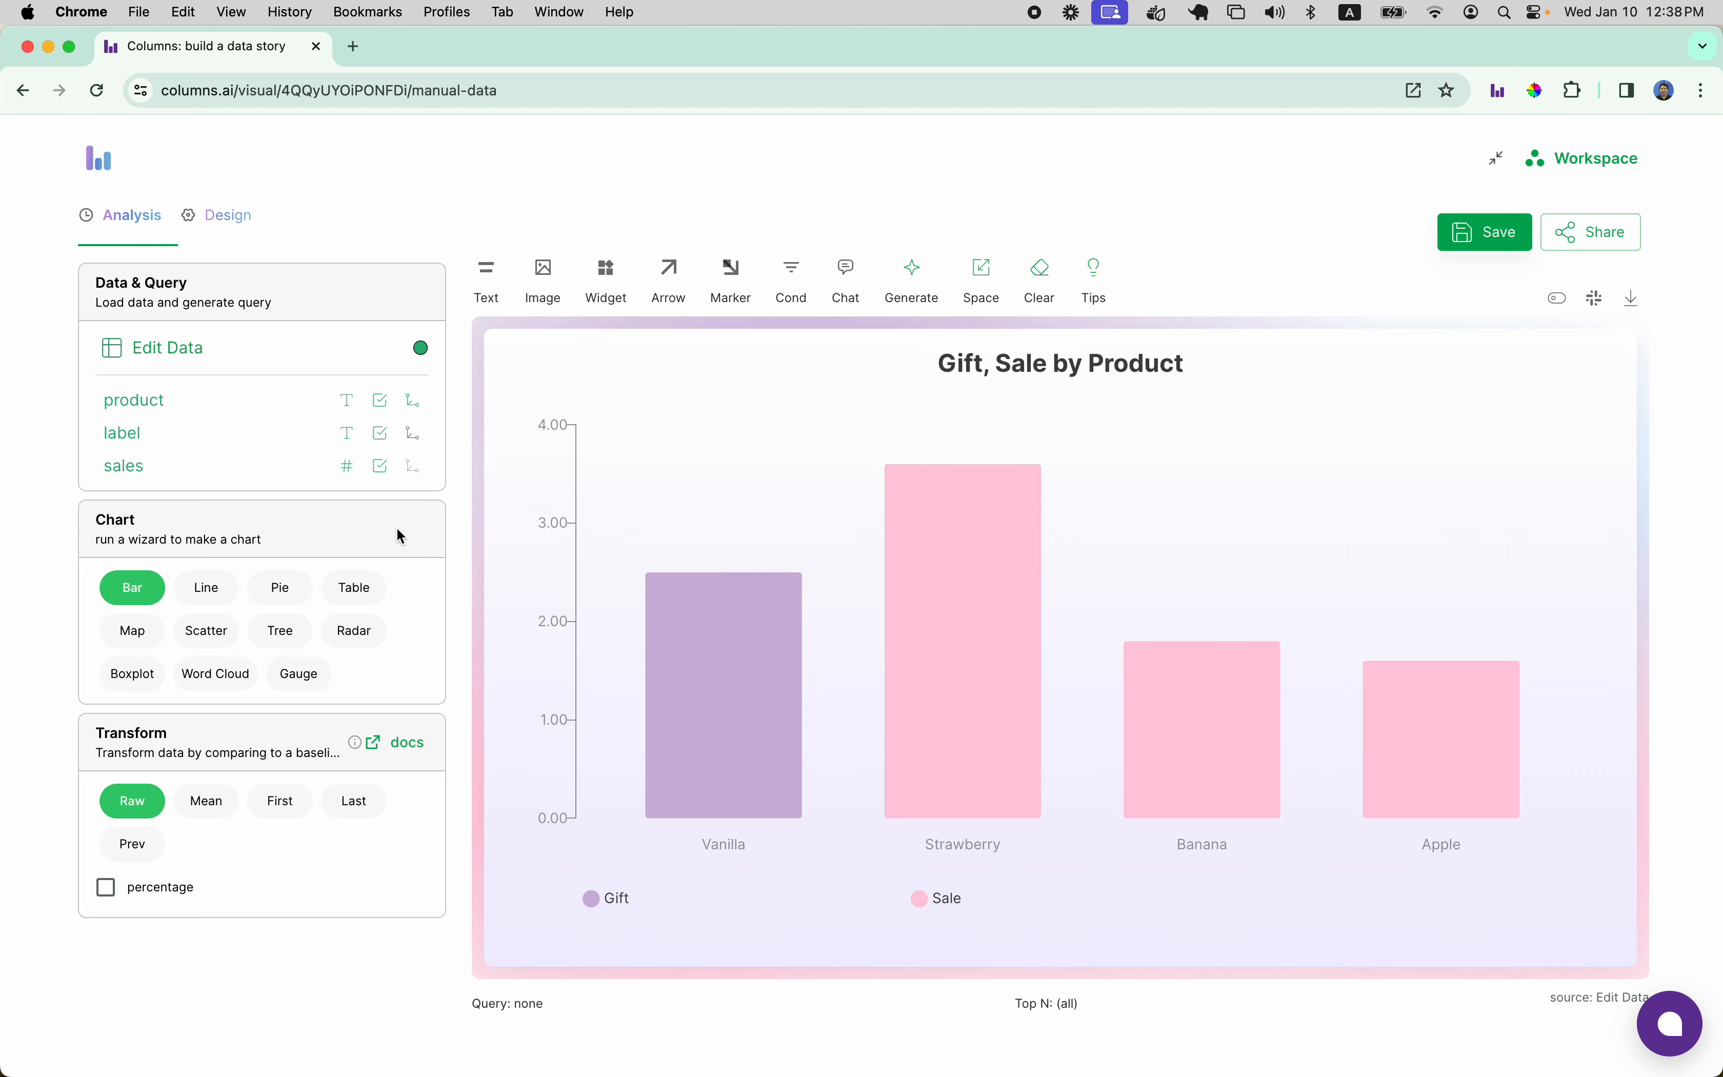
left_click(413, 432)
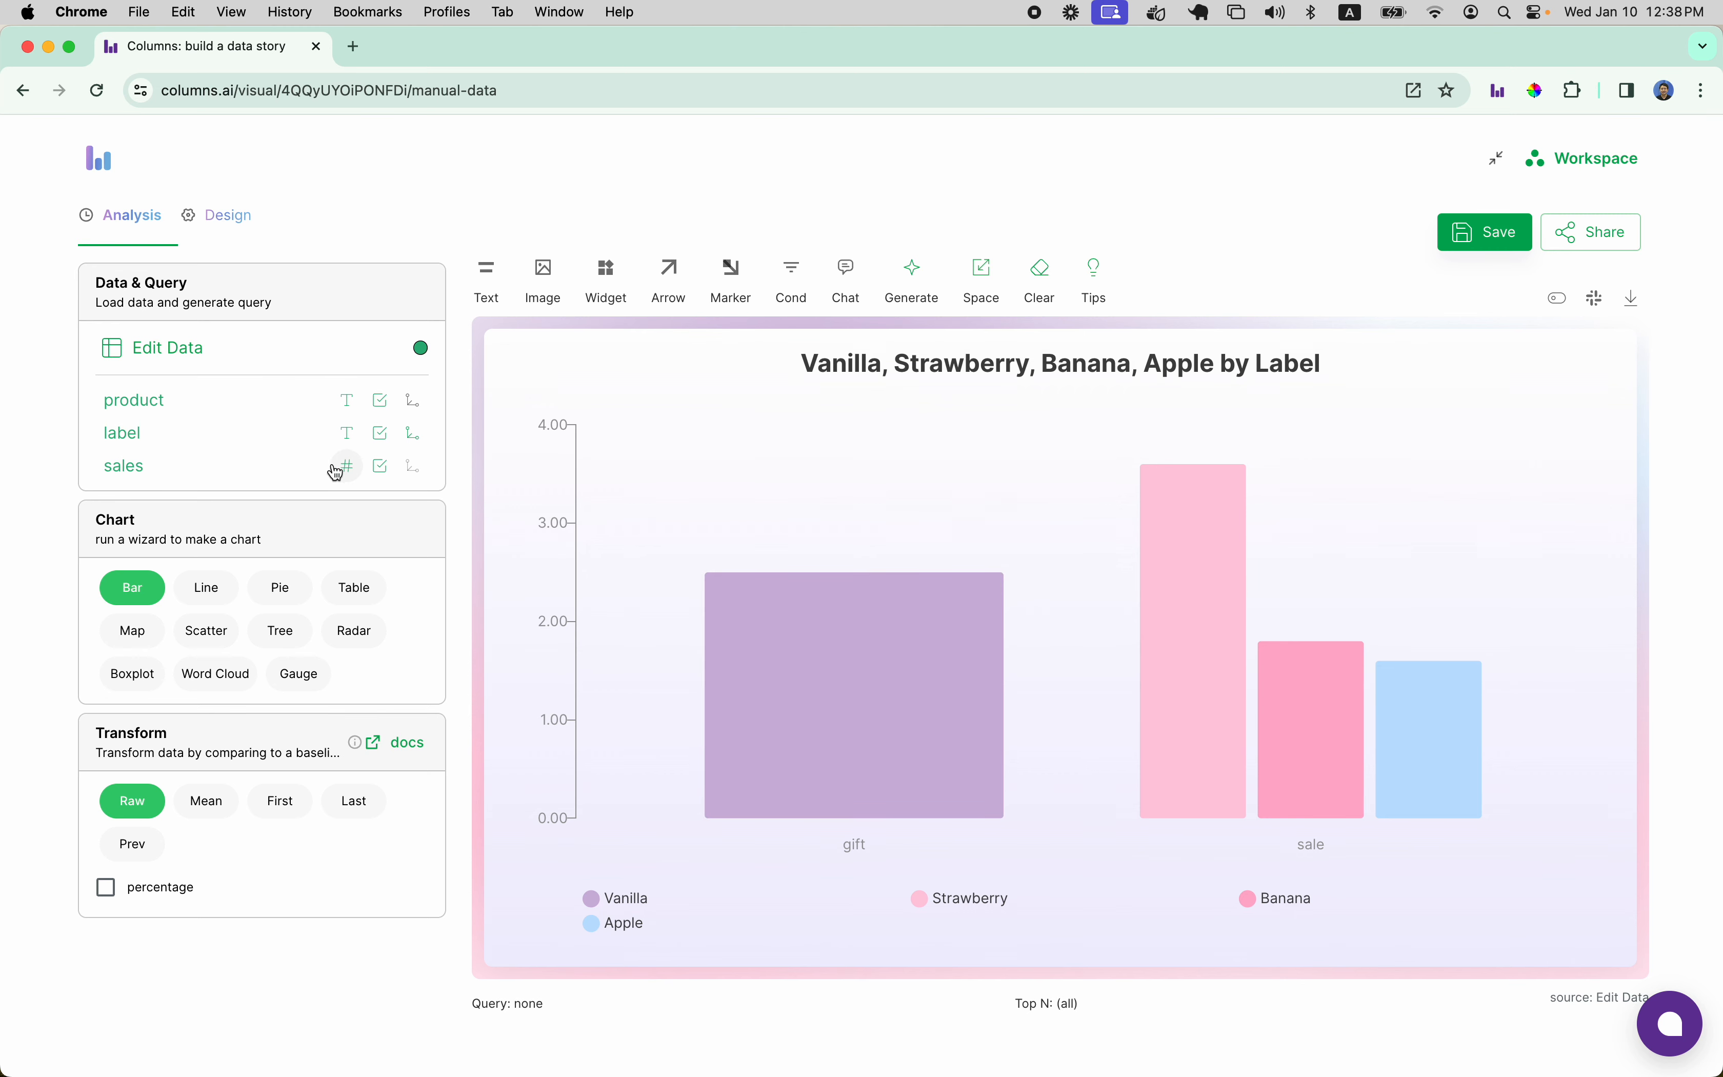
Step: Reopen the graph data and add a new column headed volume in column D
left_click(166, 348)
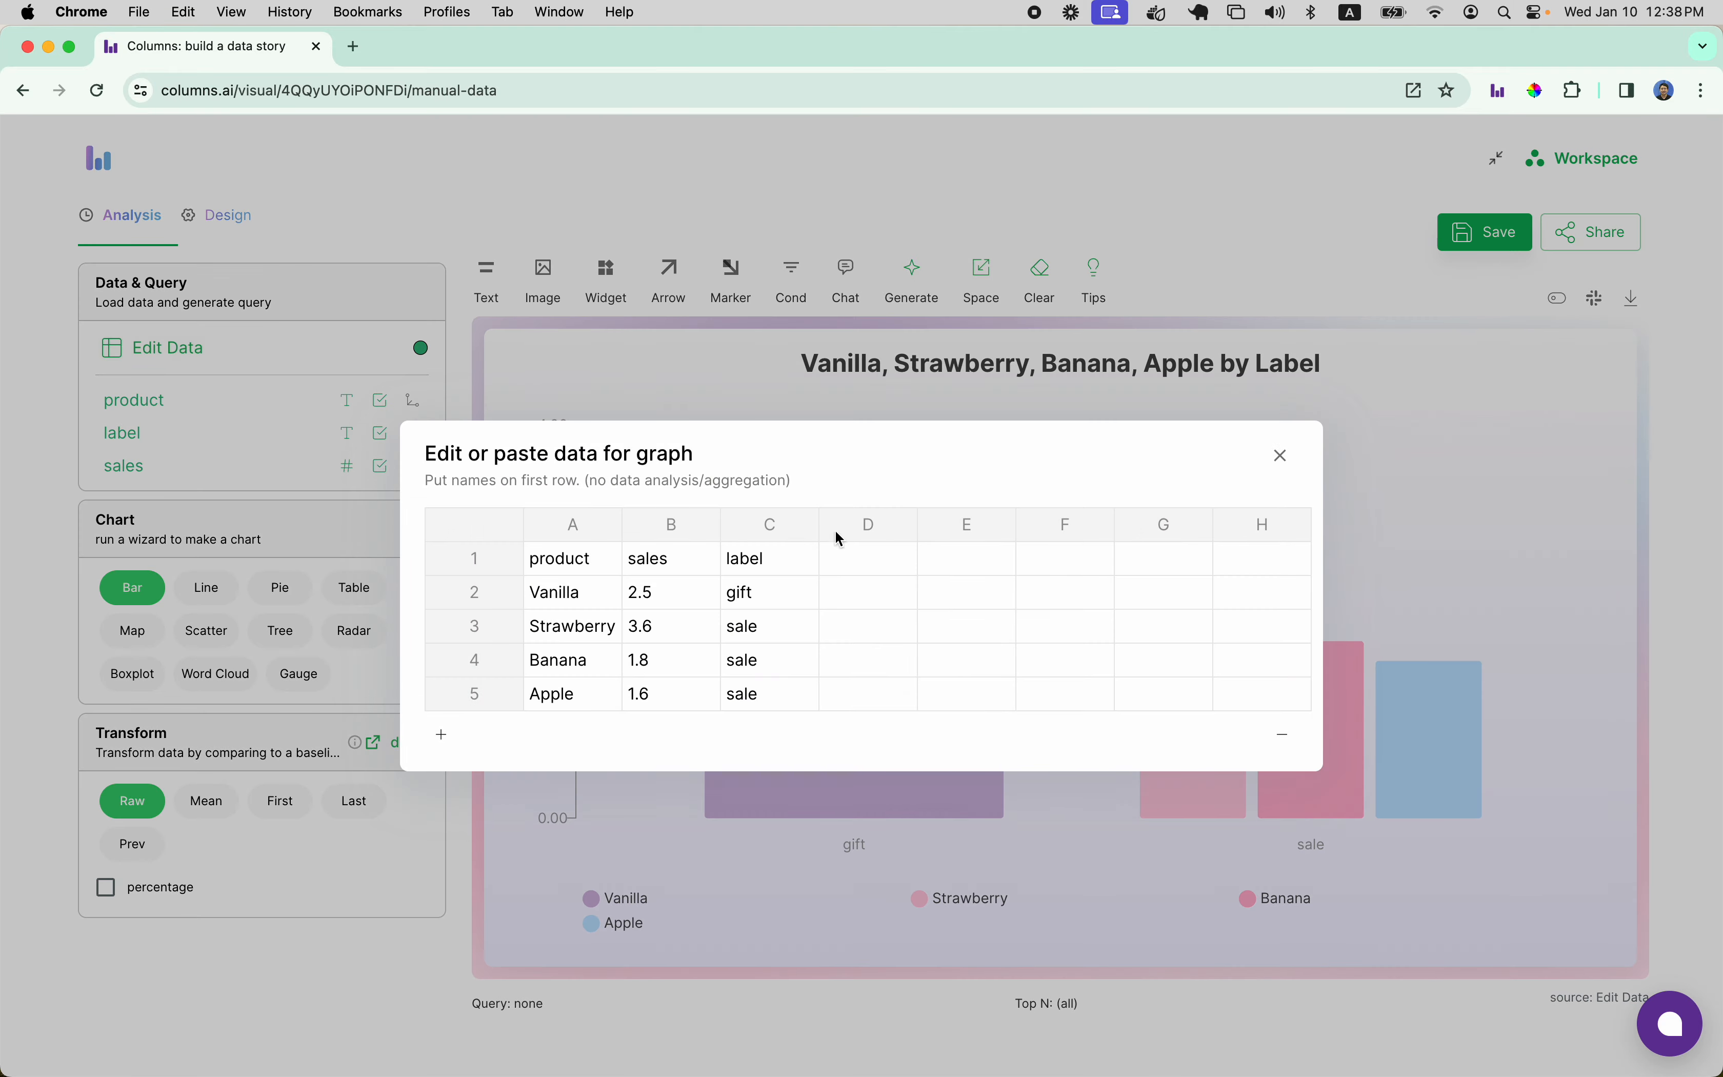
left_click(843, 564)
type("volumn")
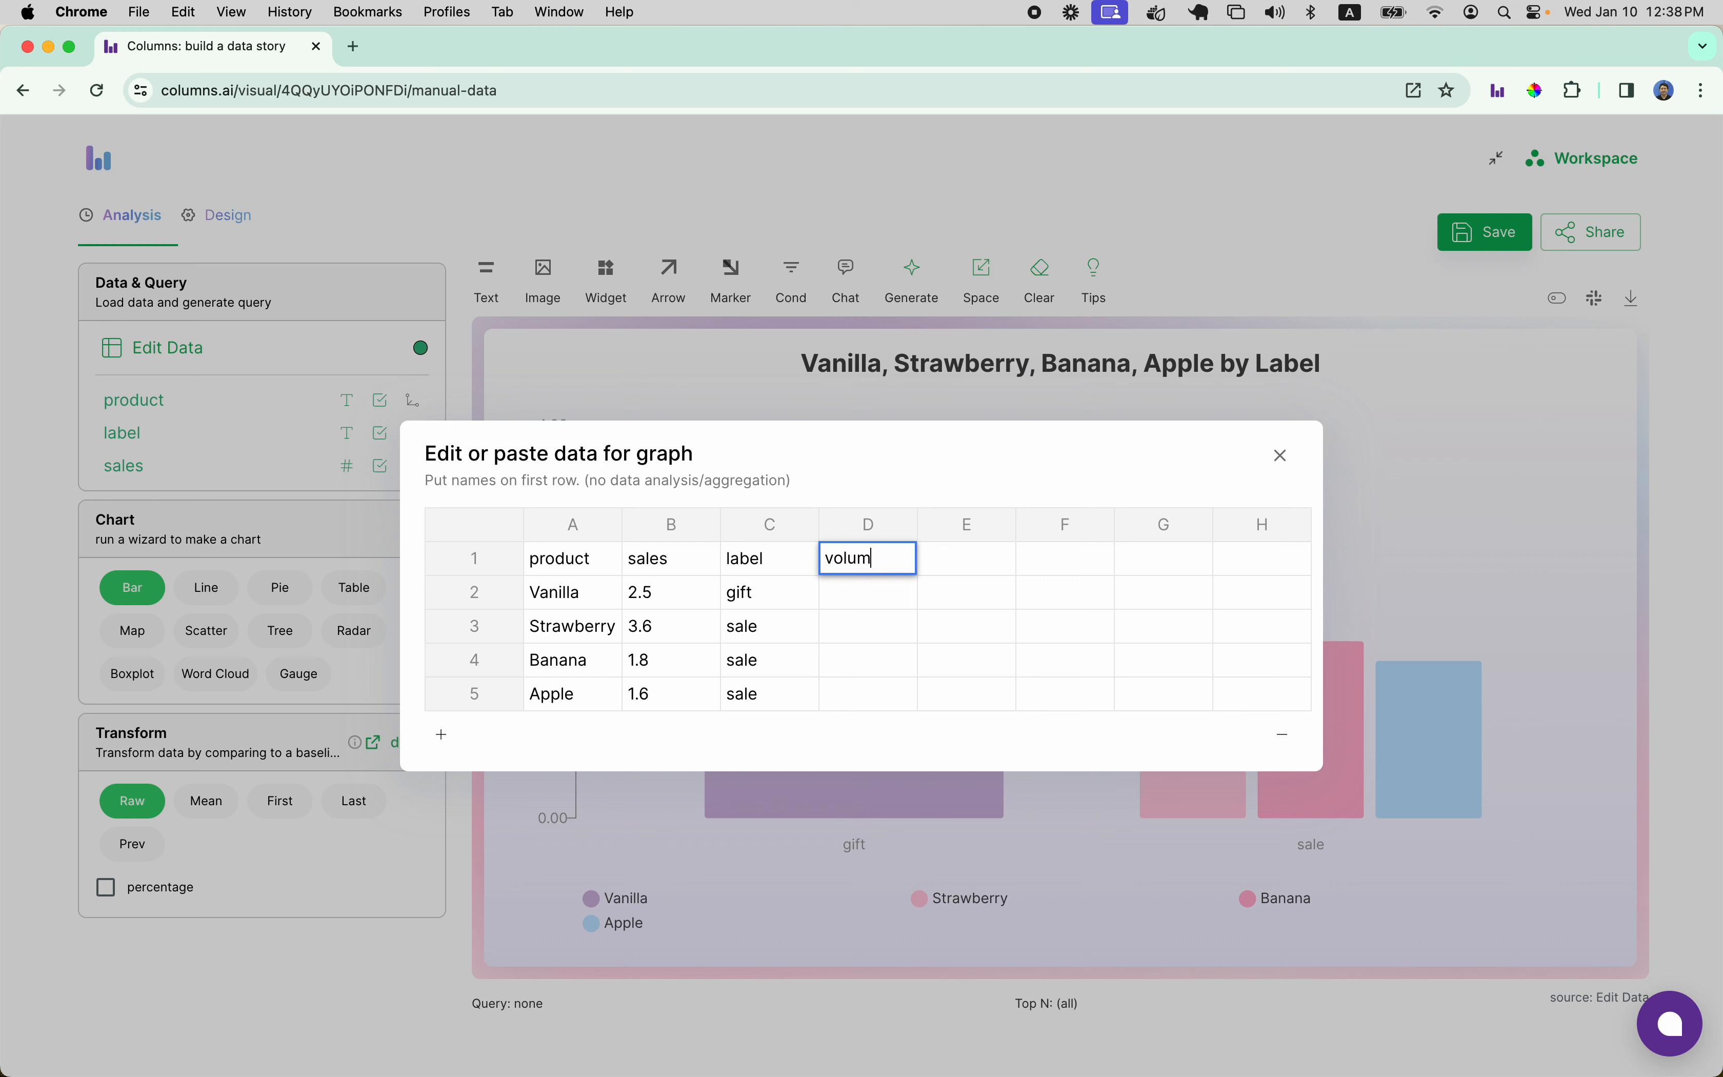
key("BackSpace")
type("e")
key("Tab")
key("Return")
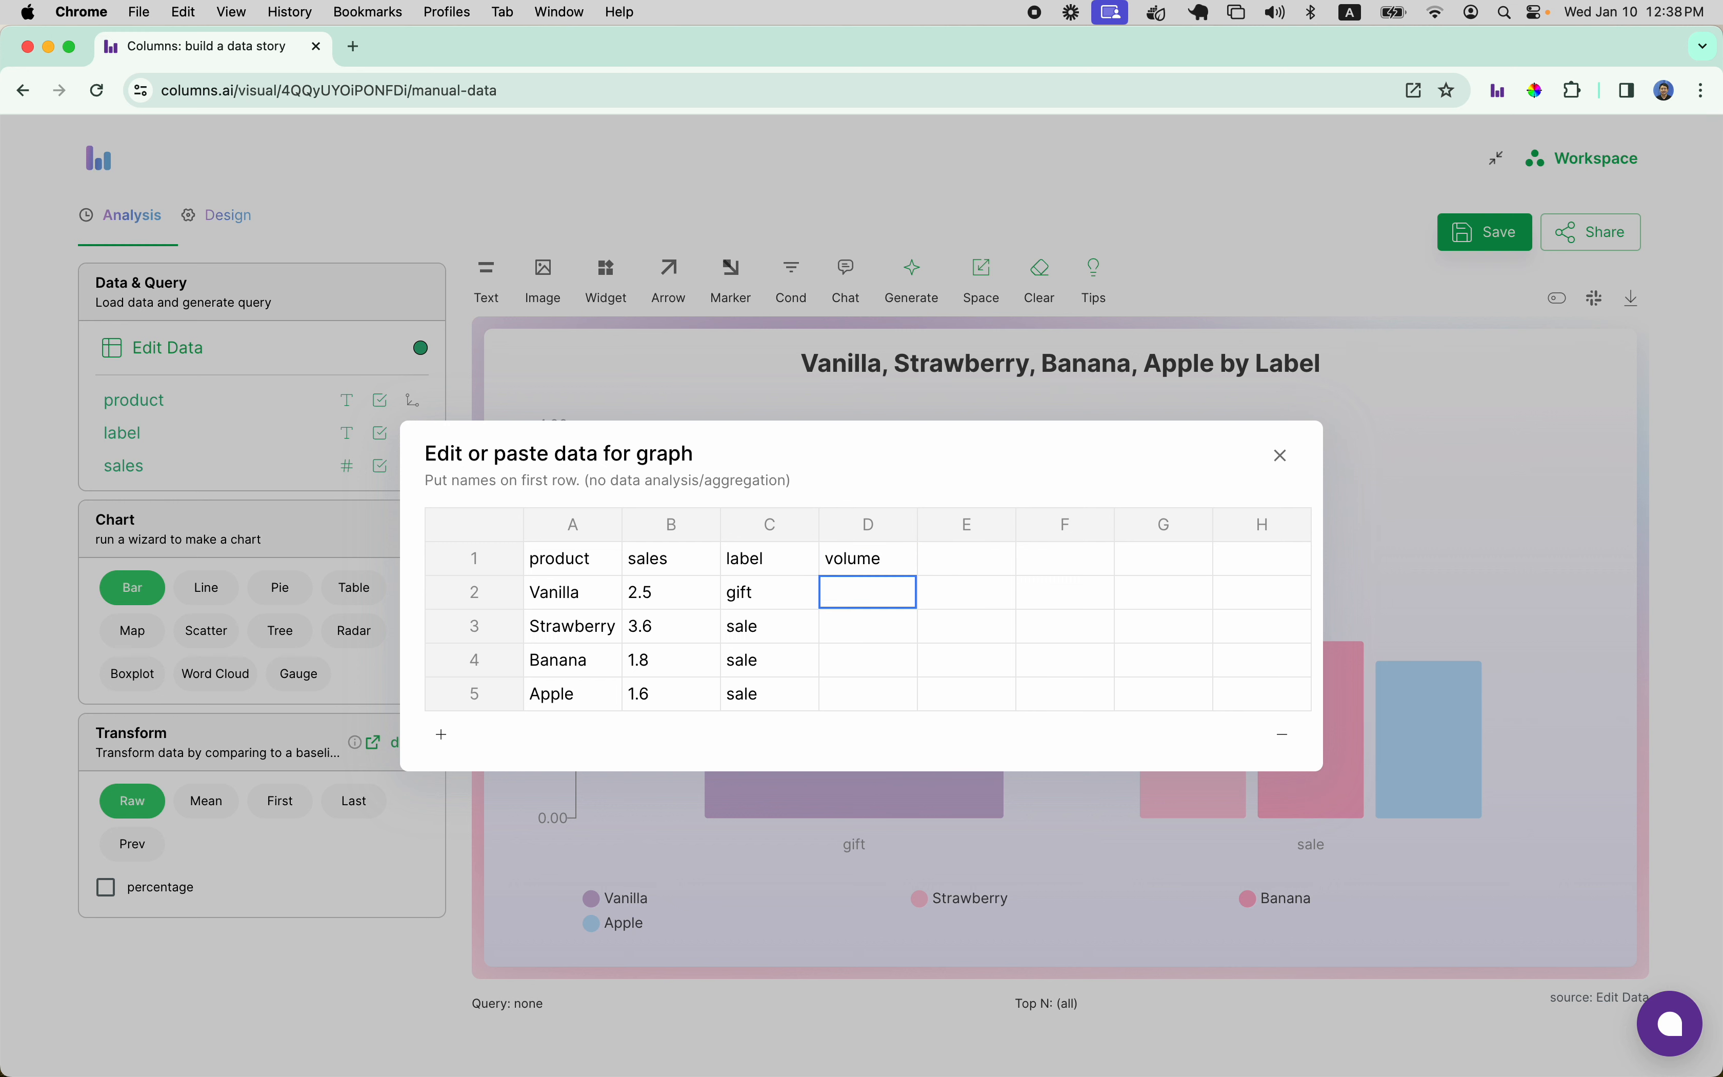
Step: Enter volumes of 4 for Vanilla, 3 for Strawberry, 2.5 for Banana and 5 for Apple, and close the data table
type("4")
key("Return")
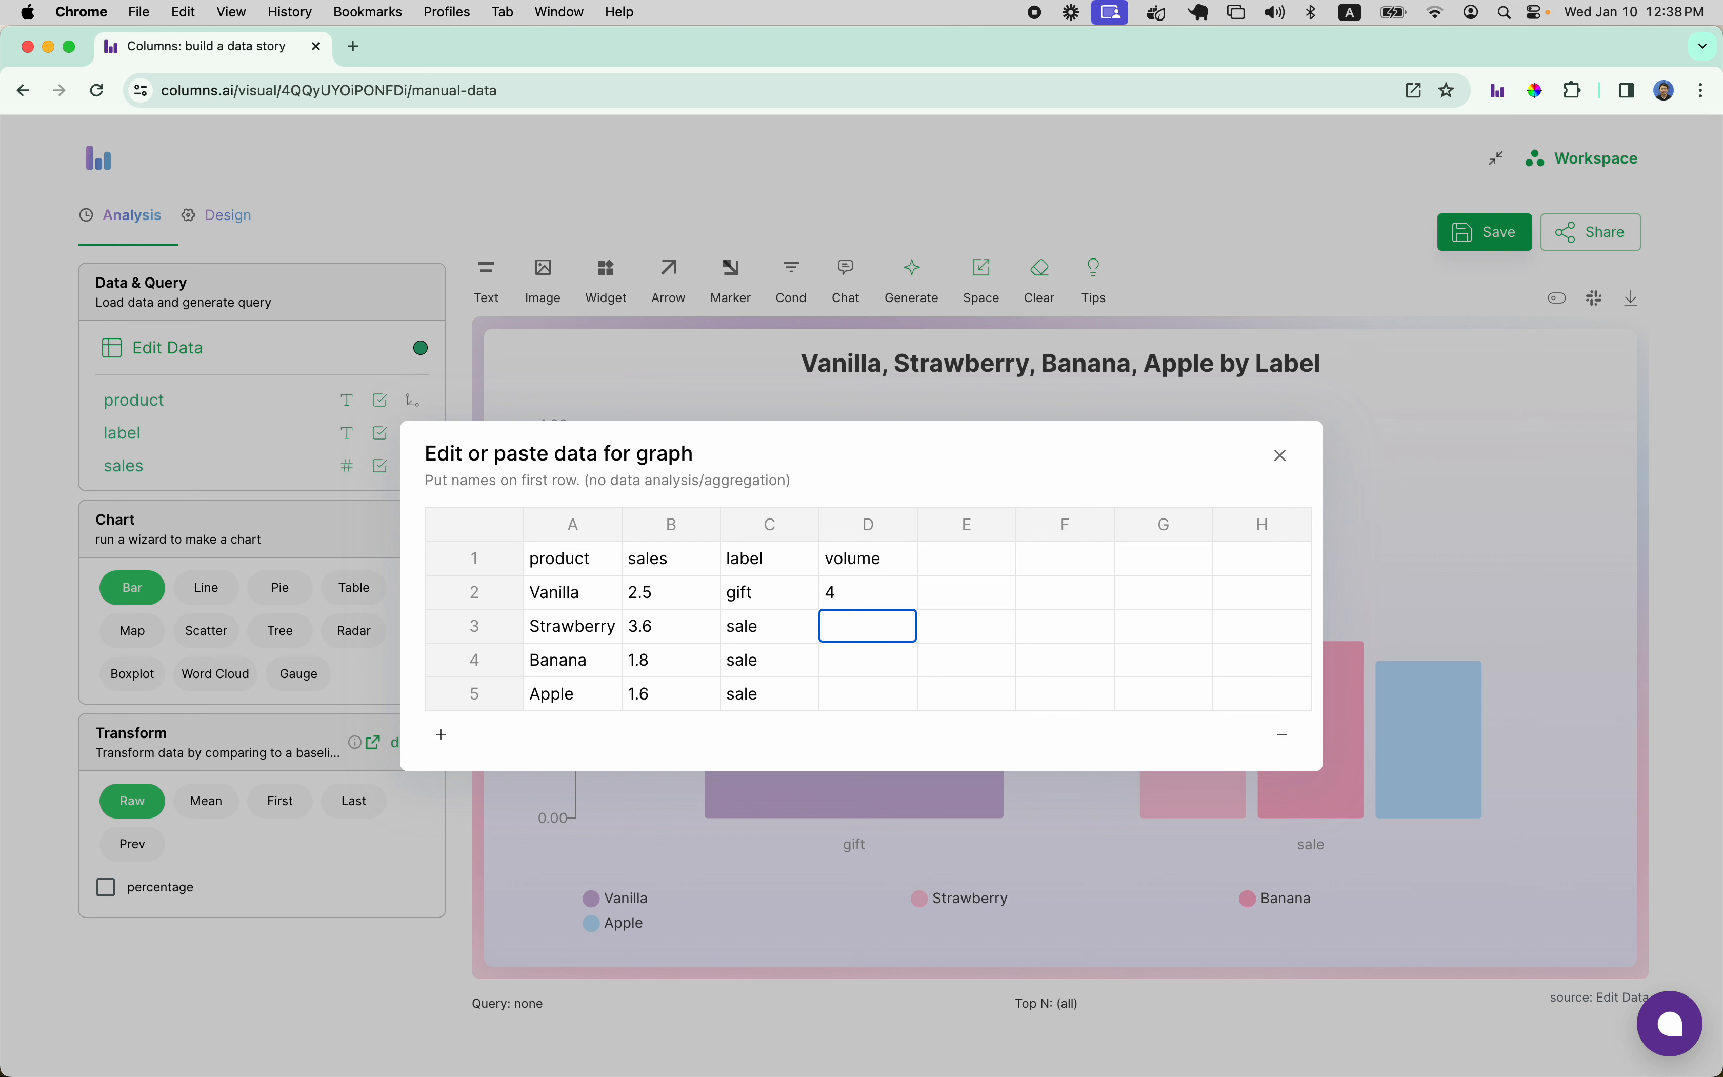
type("3")
key("Return")
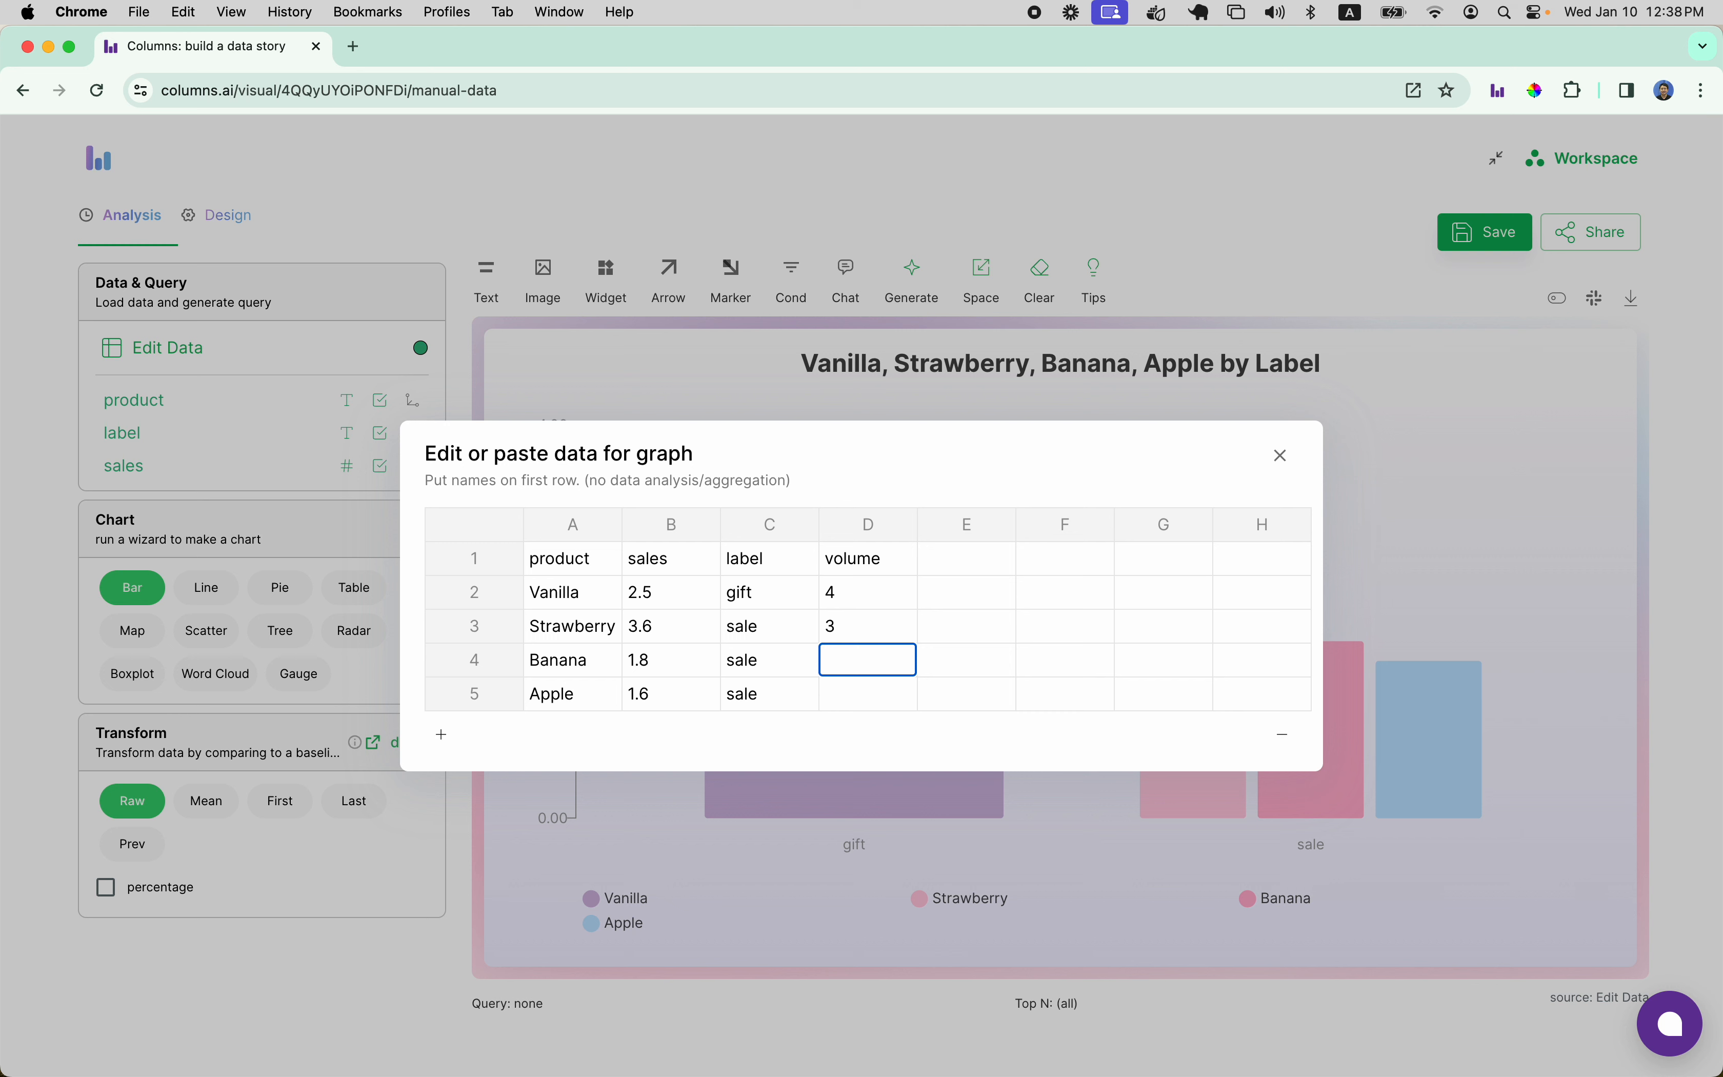
type("2.5")
key("Return")
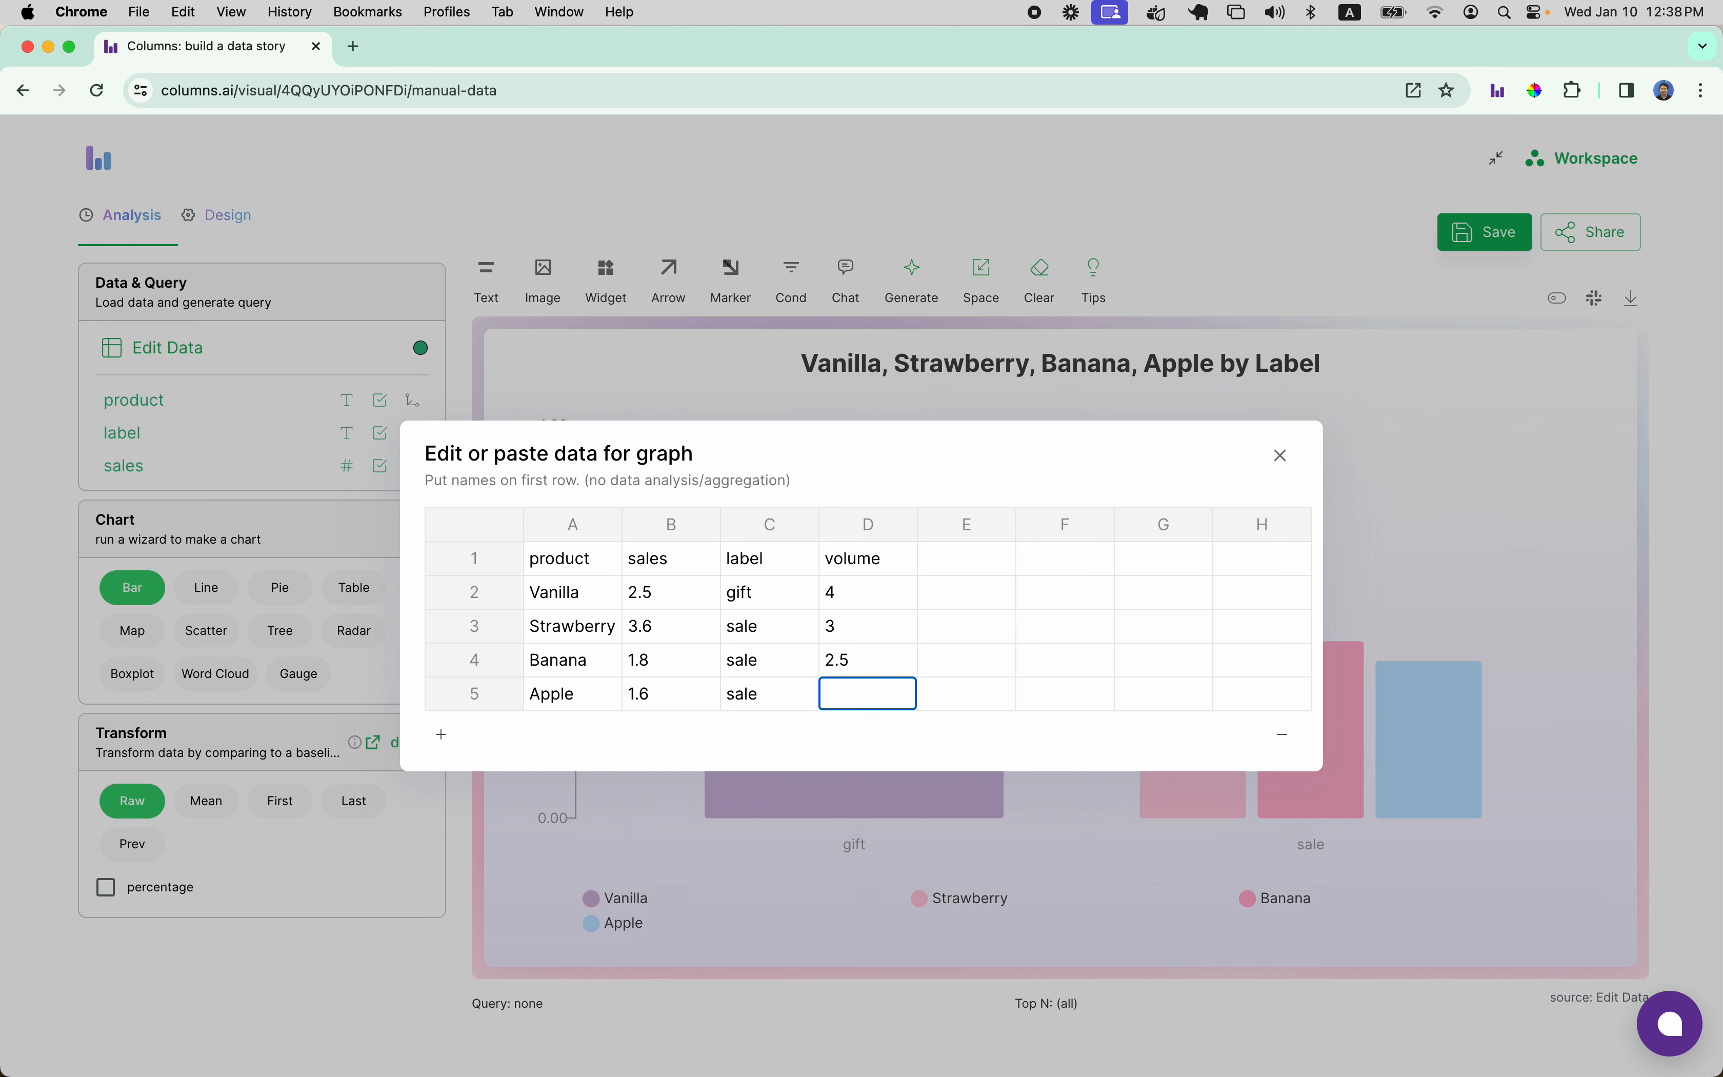
type("5")
left_click(1281, 453)
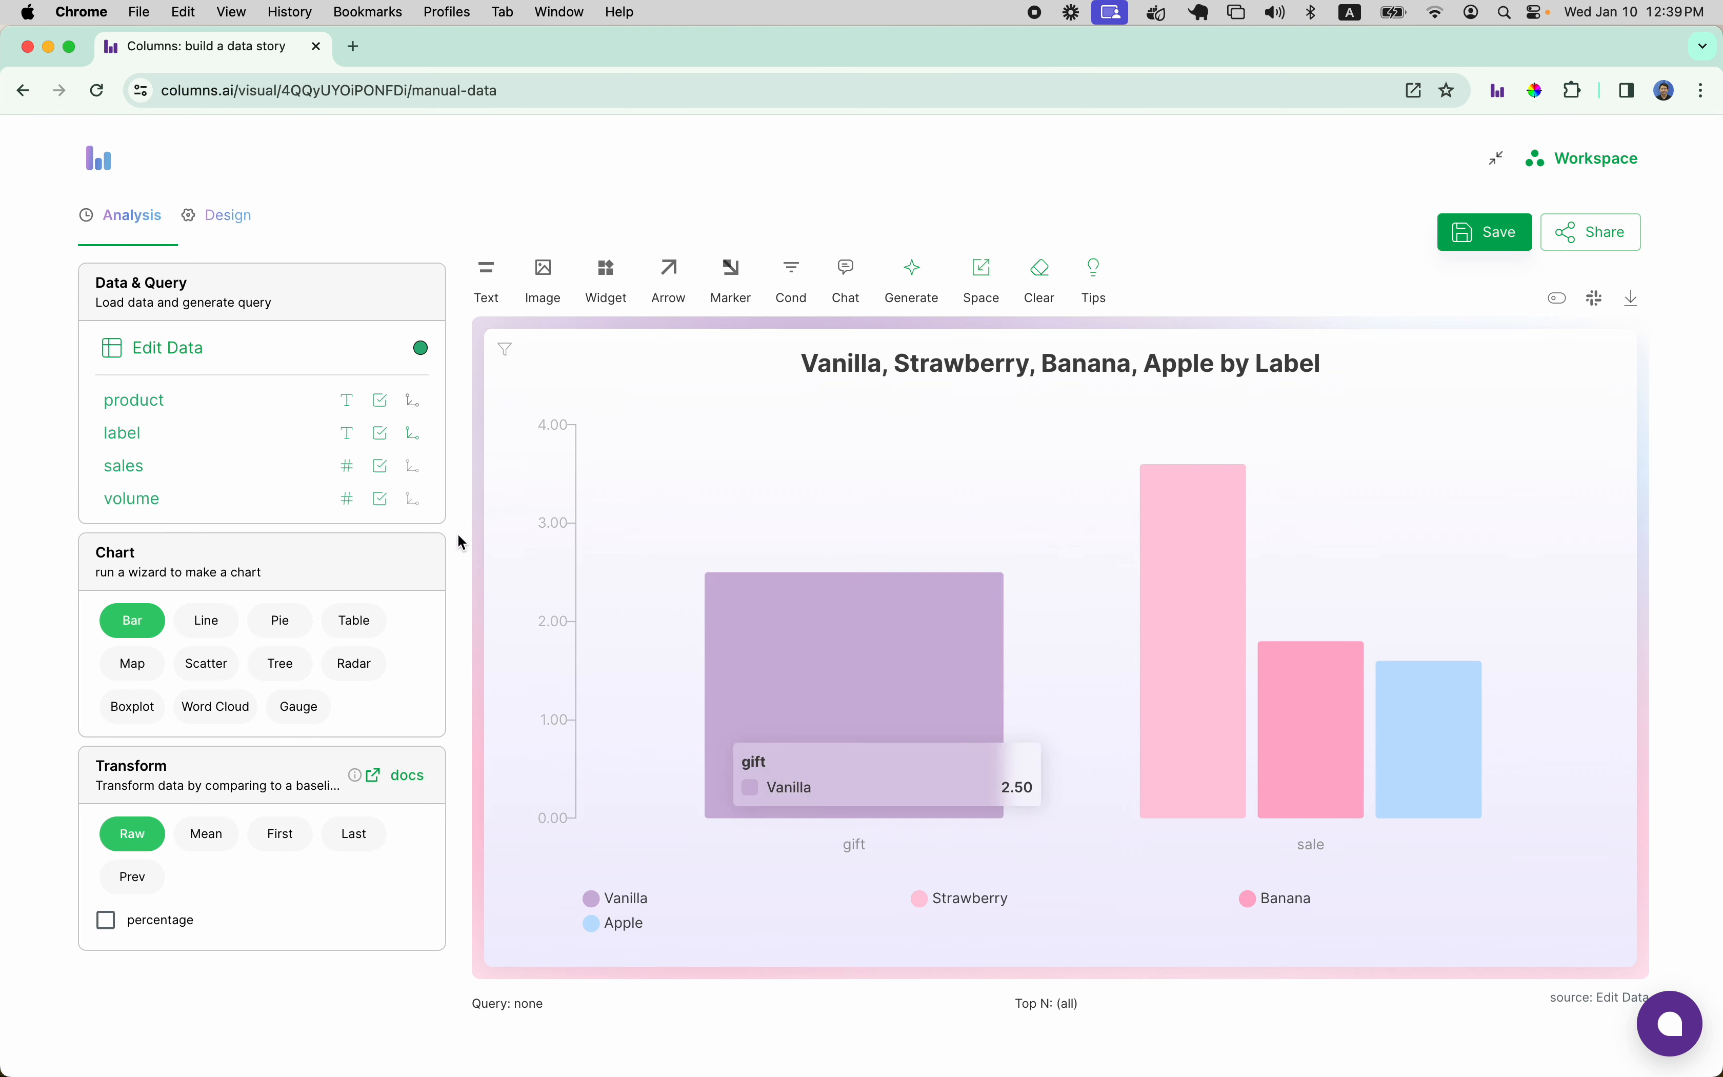
Step: Exclude the sales column from the graph, check the volume bars of each product, and include sales again
left_click(387, 471)
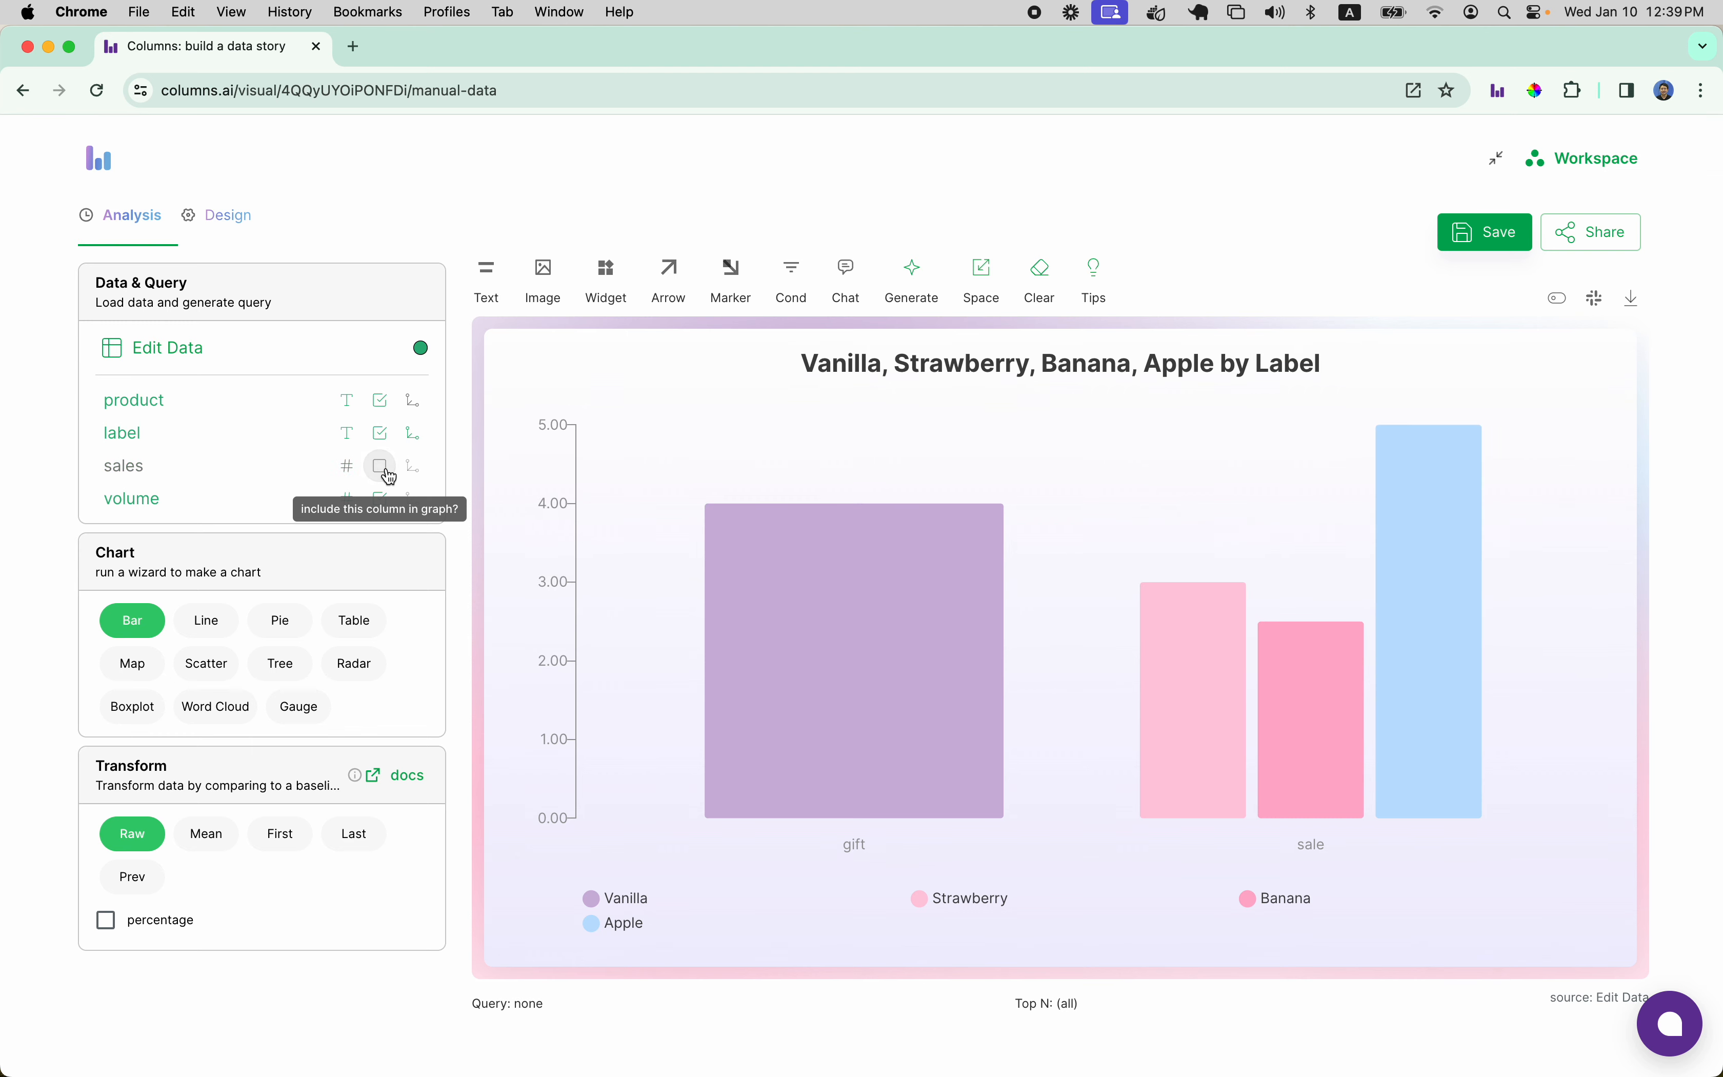
mouse_move(885, 588)
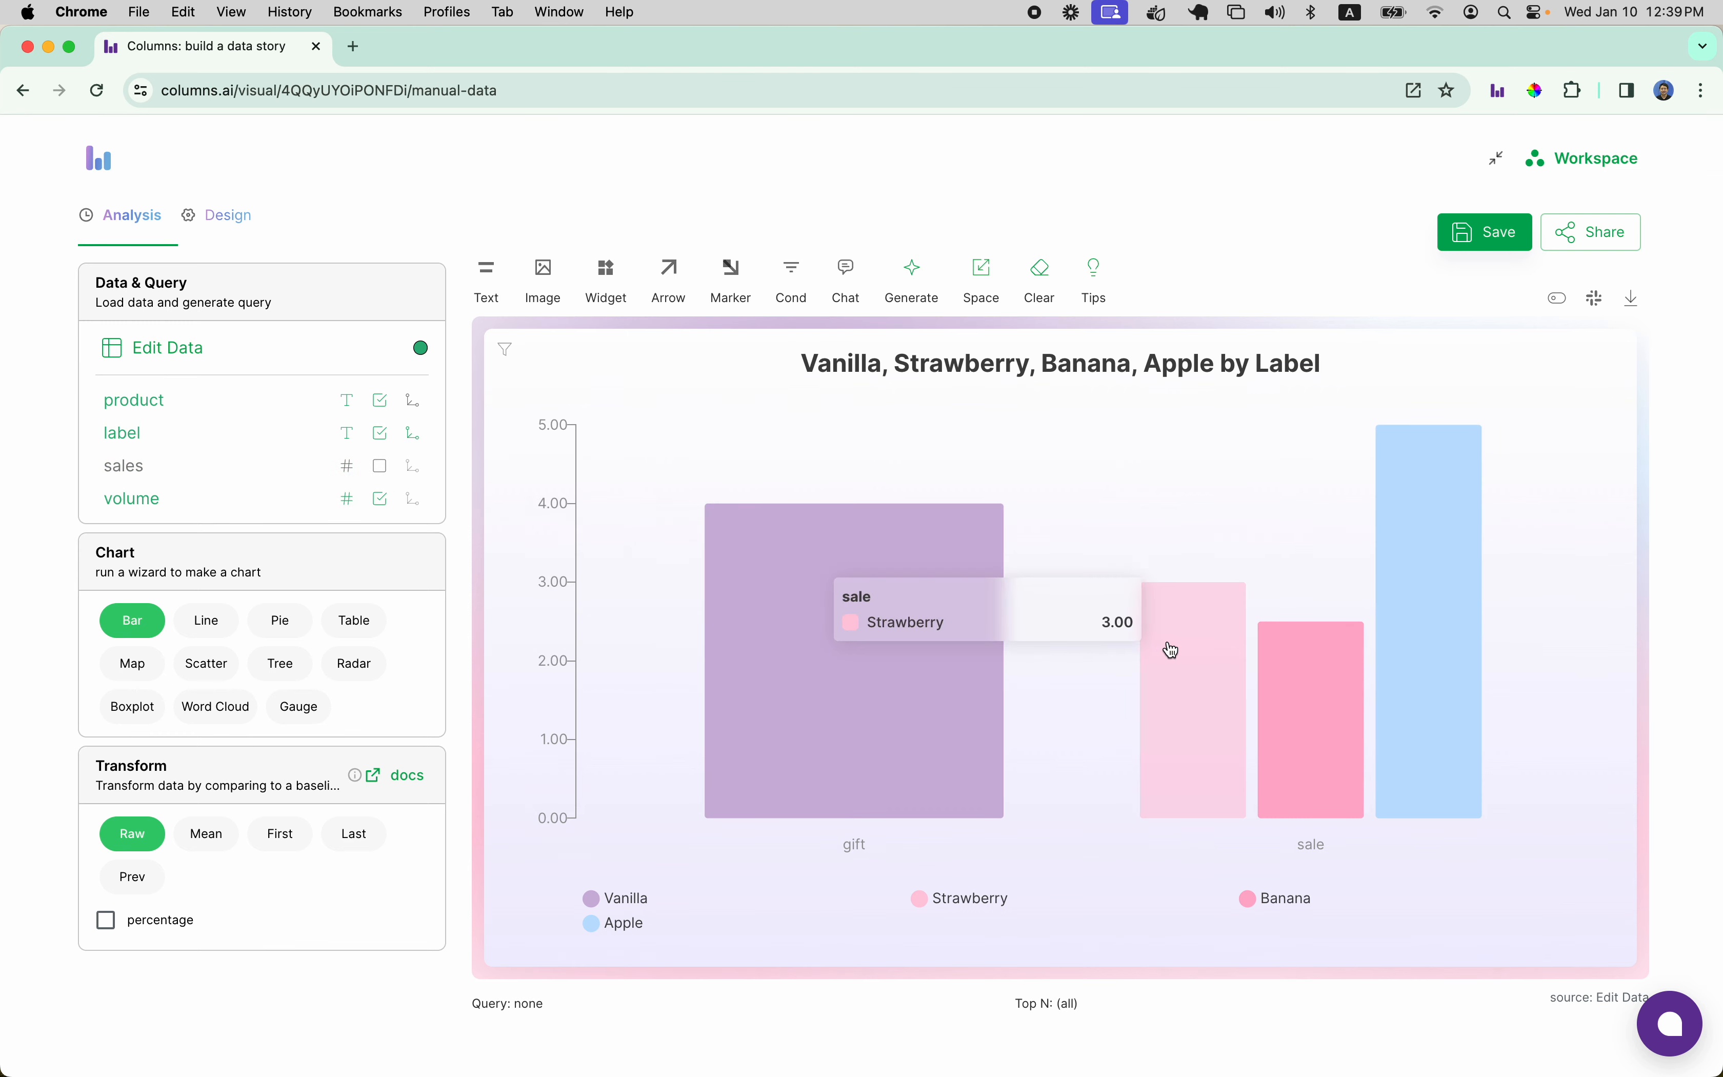
mouse_move(1296, 708)
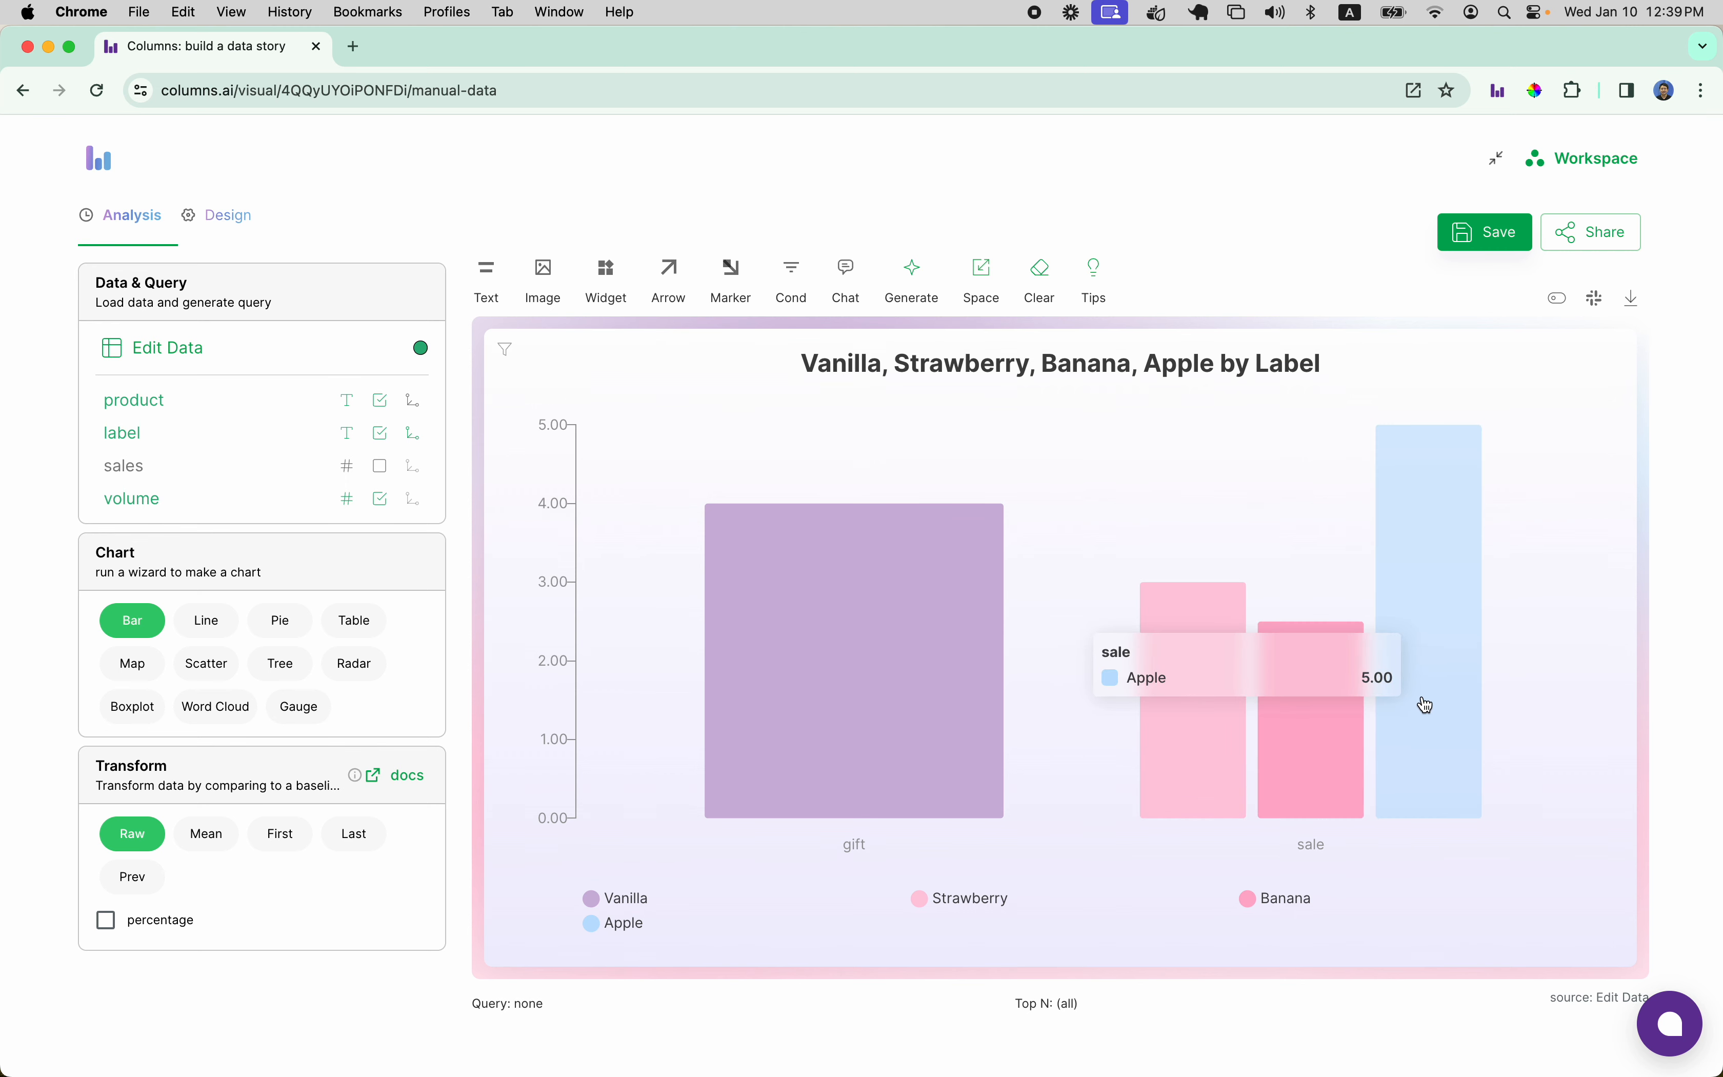
left_click(384, 468)
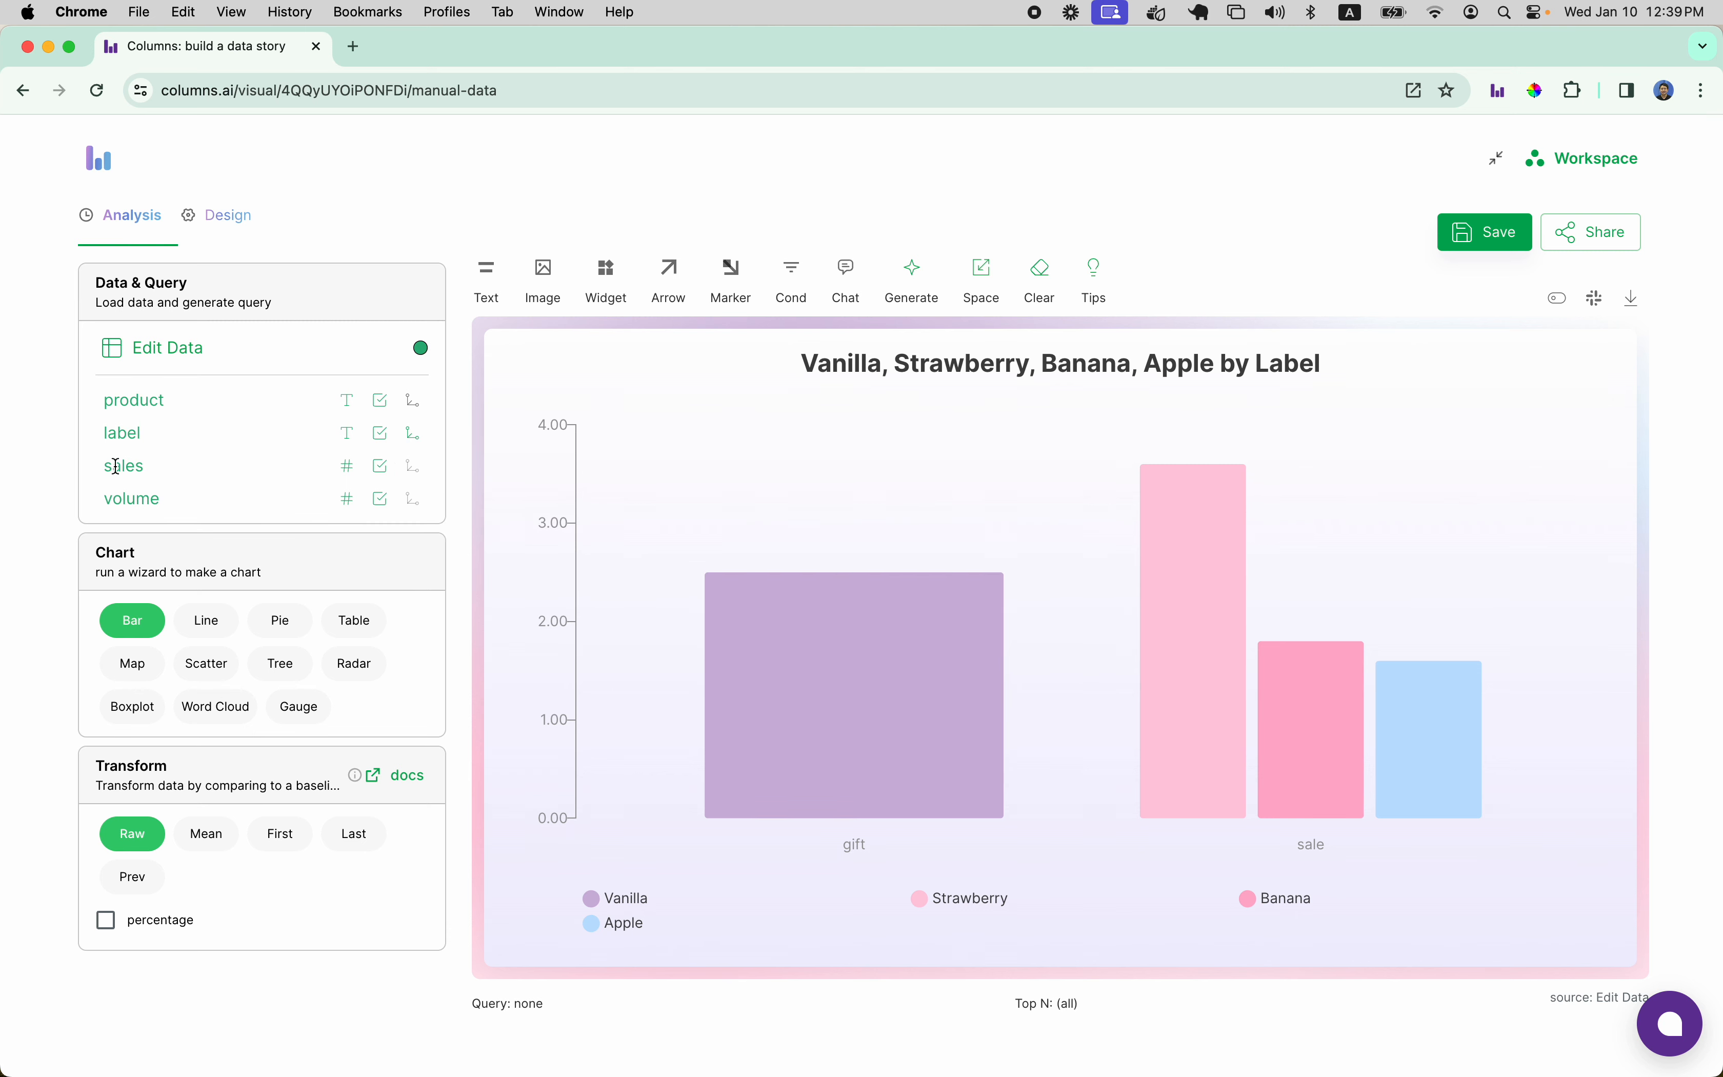
Step: Exclude the volume column to check the sales bars, include volume again, and remove the pivot by label
left_click(378, 505)
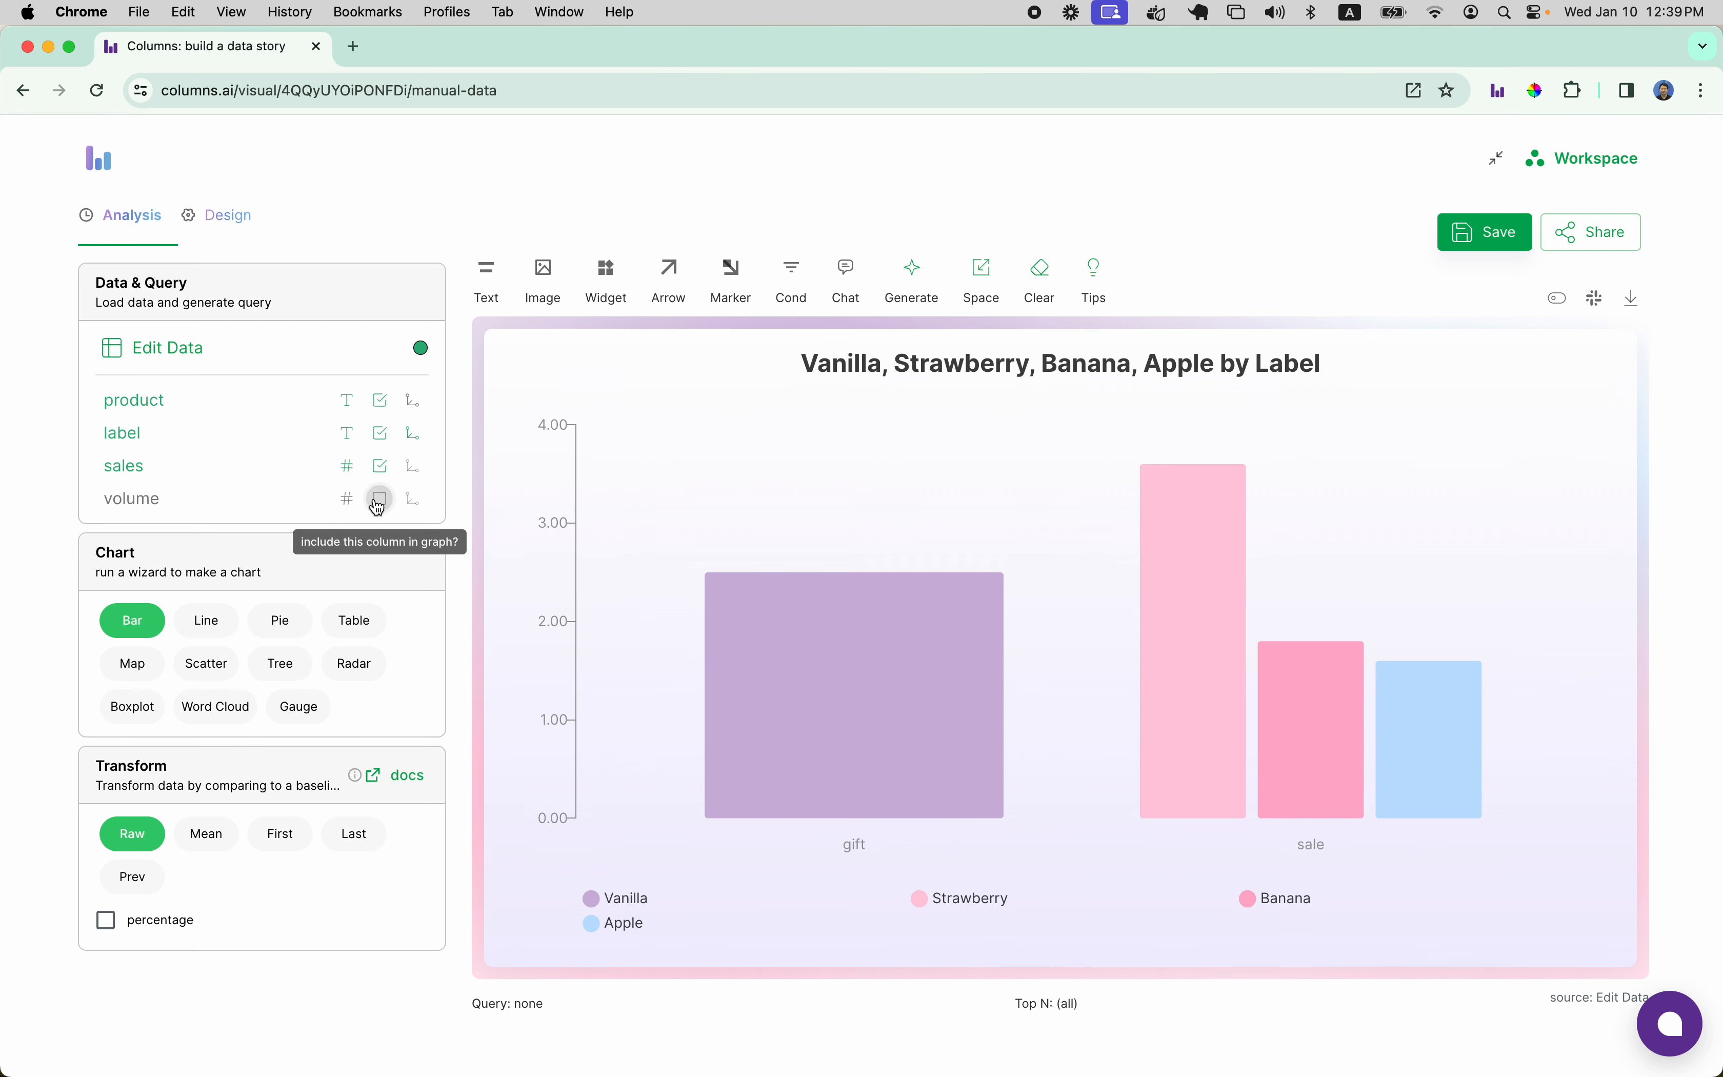
mouse_move(883, 687)
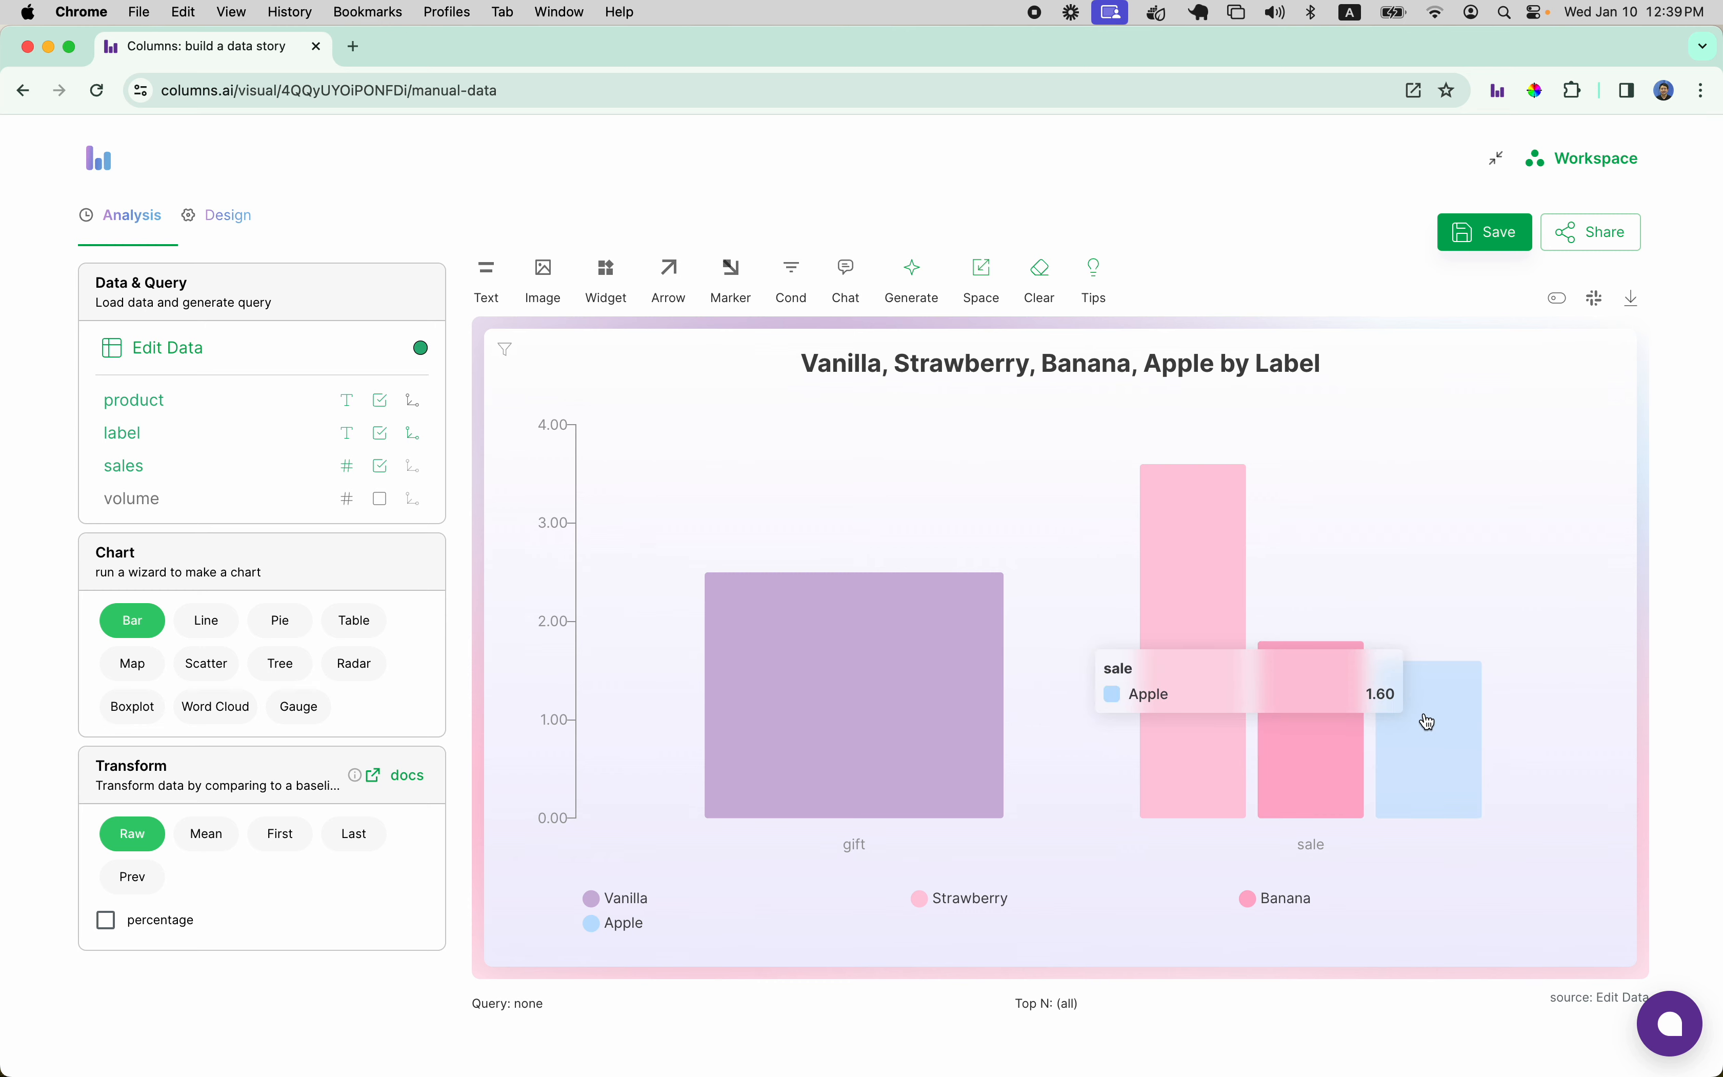
mouse_move(1353, 725)
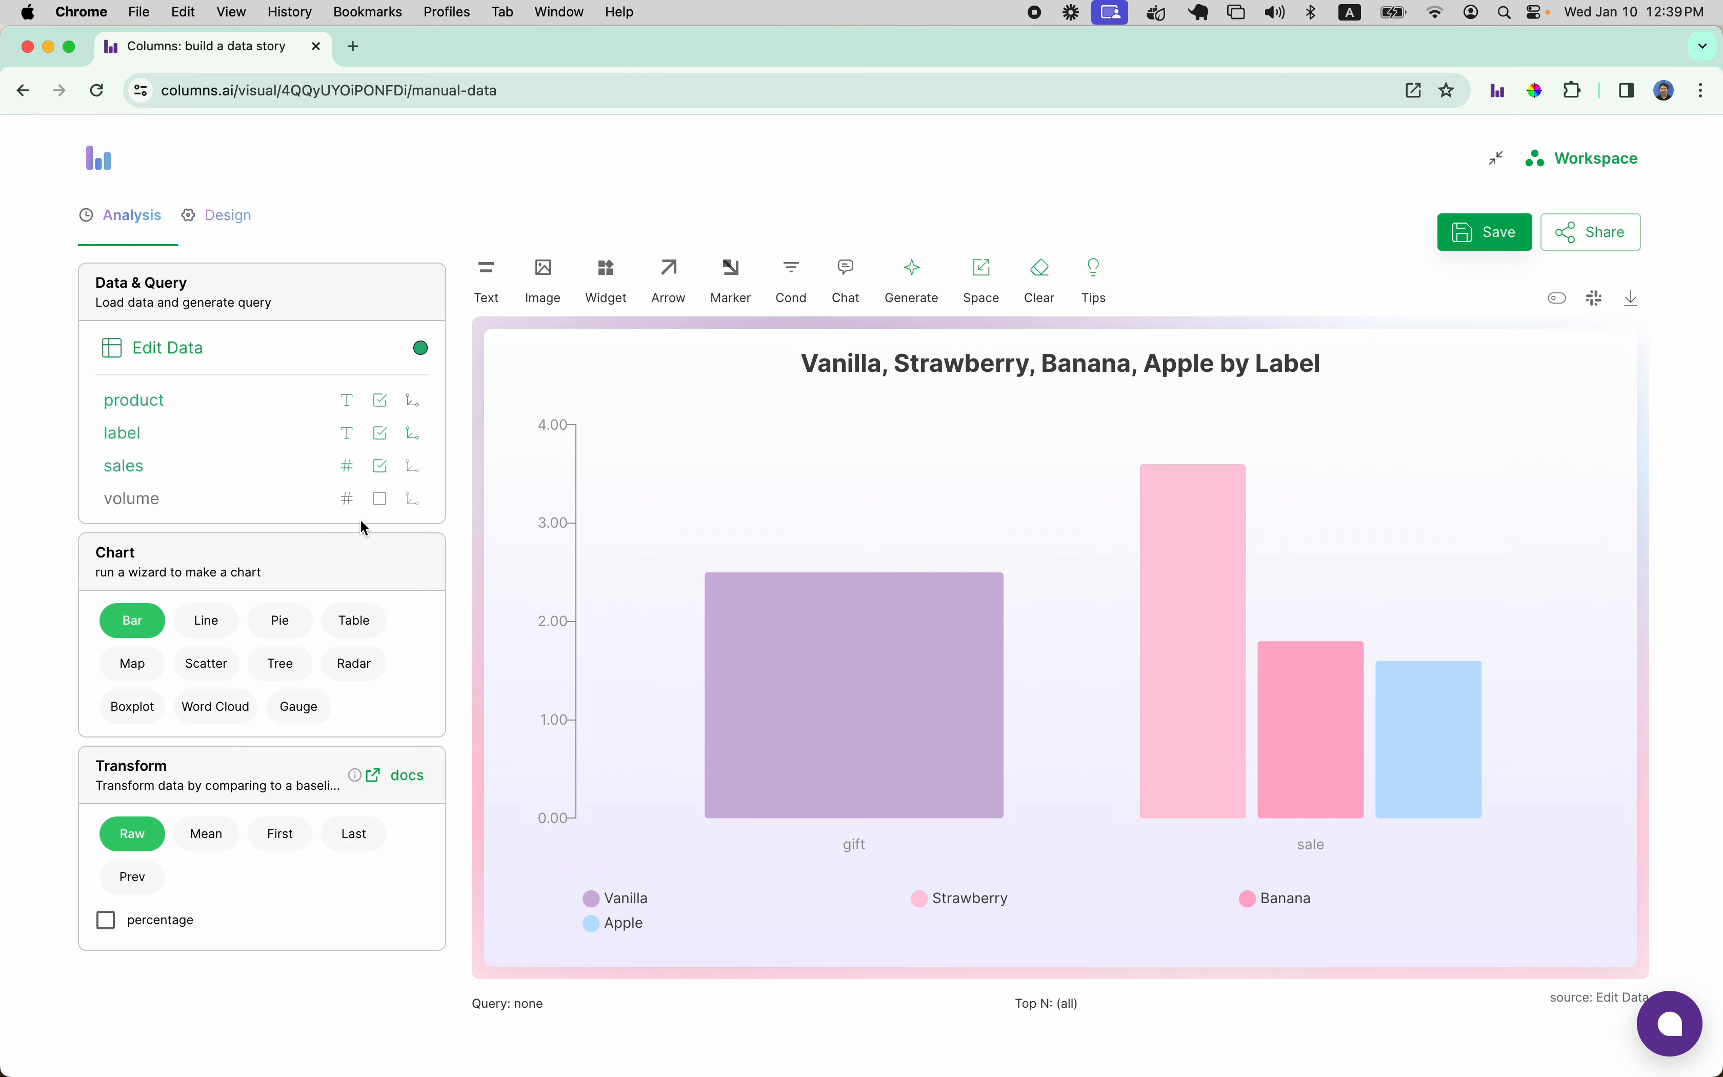
left_click(383, 500)
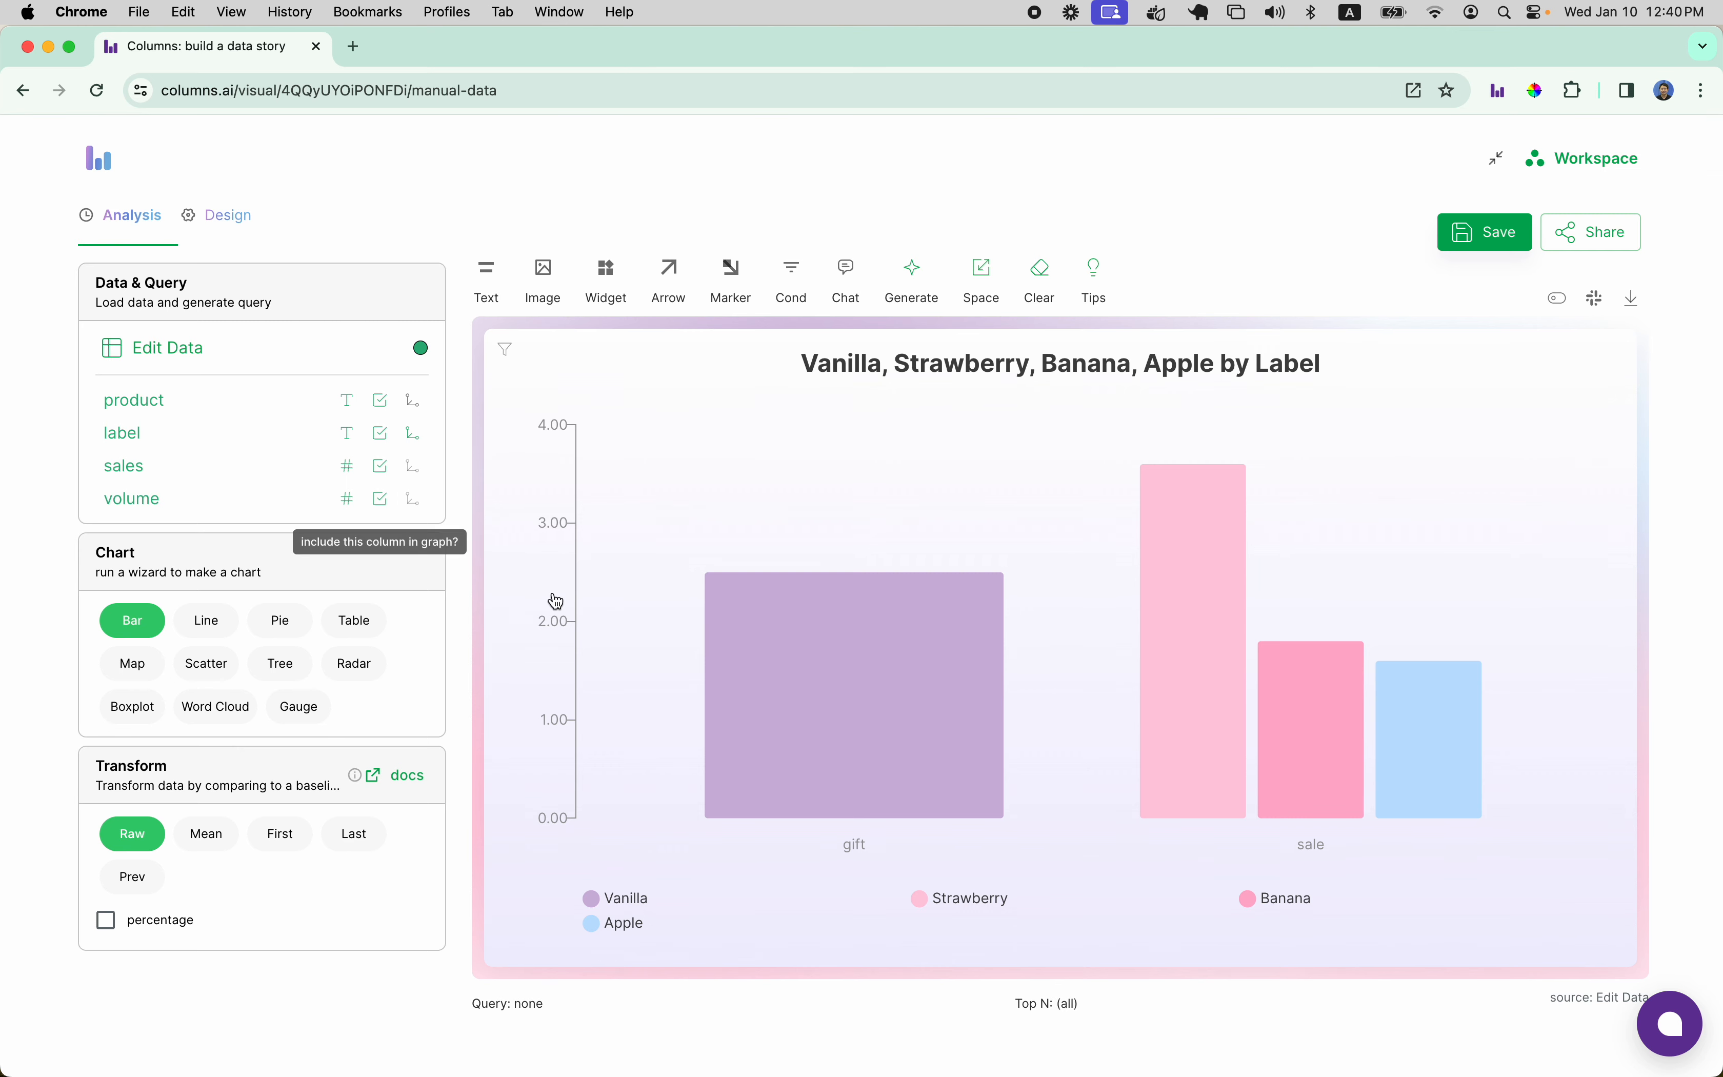
left_click(418, 436)
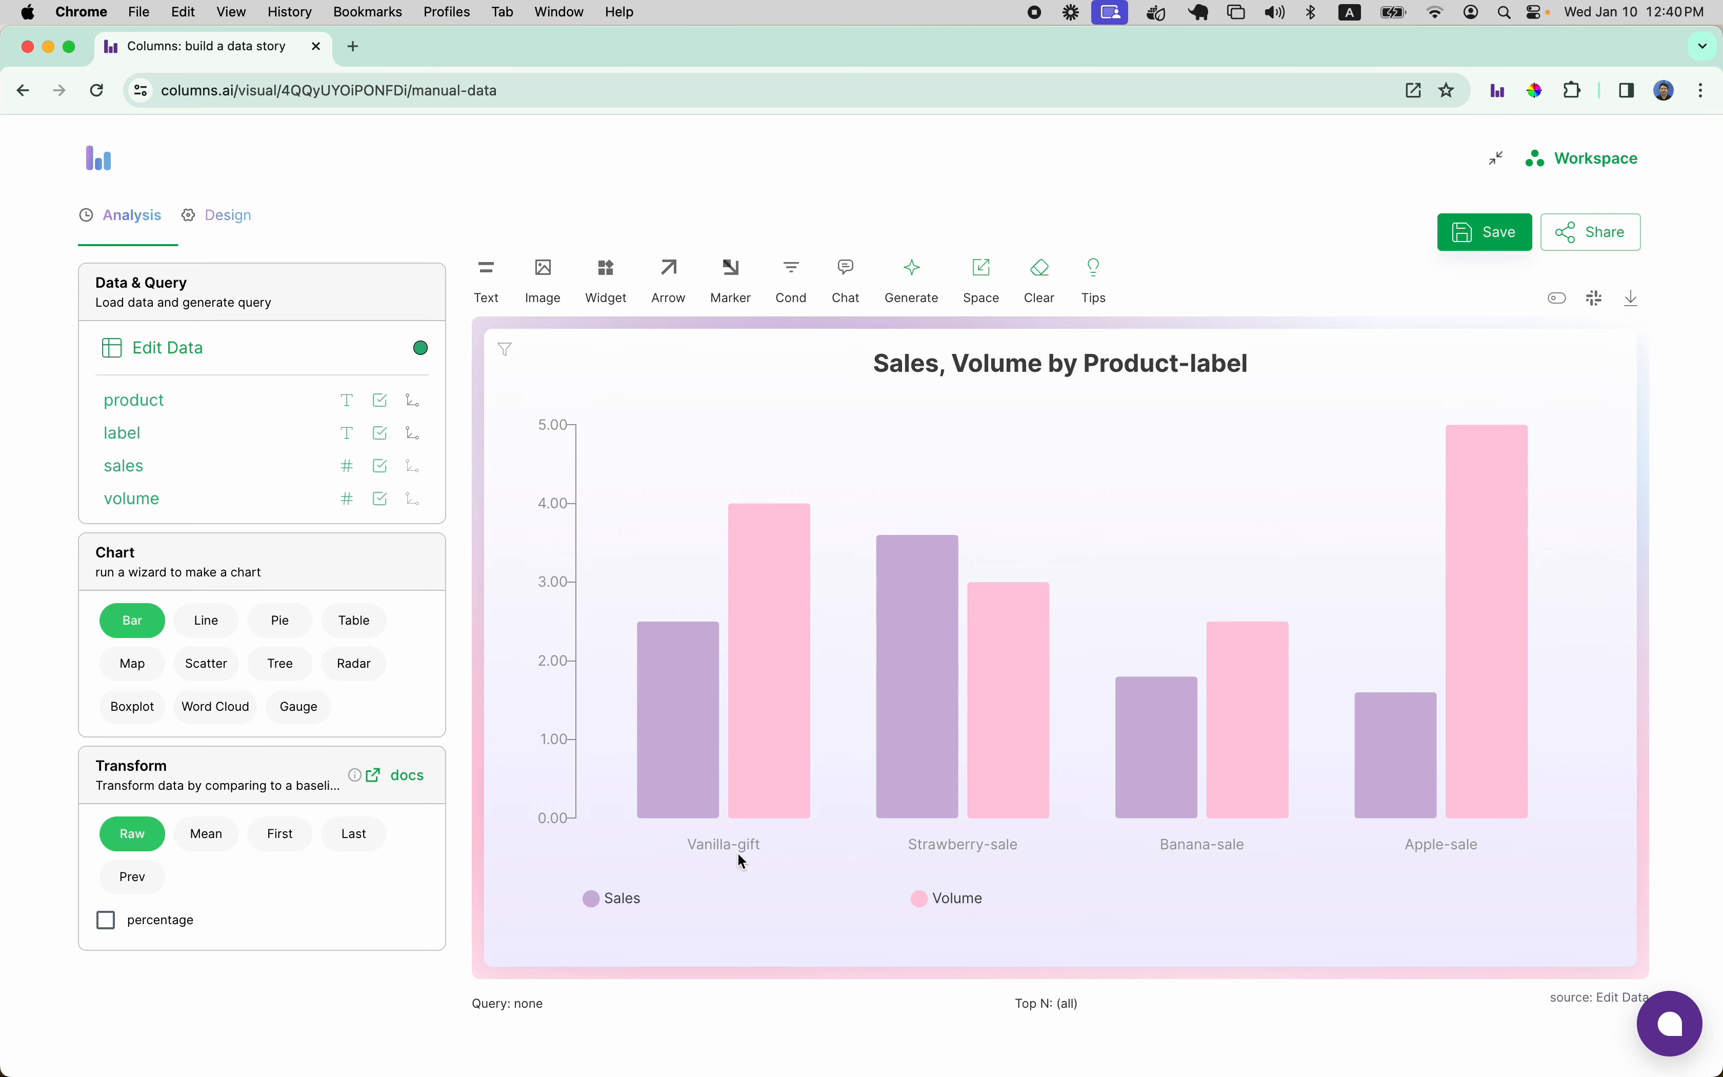
Step: Inspect the chart's bar values and the bar settings for the Vanilla-gift volume bar, and return to the analysis options
mouse_move(781, 723)
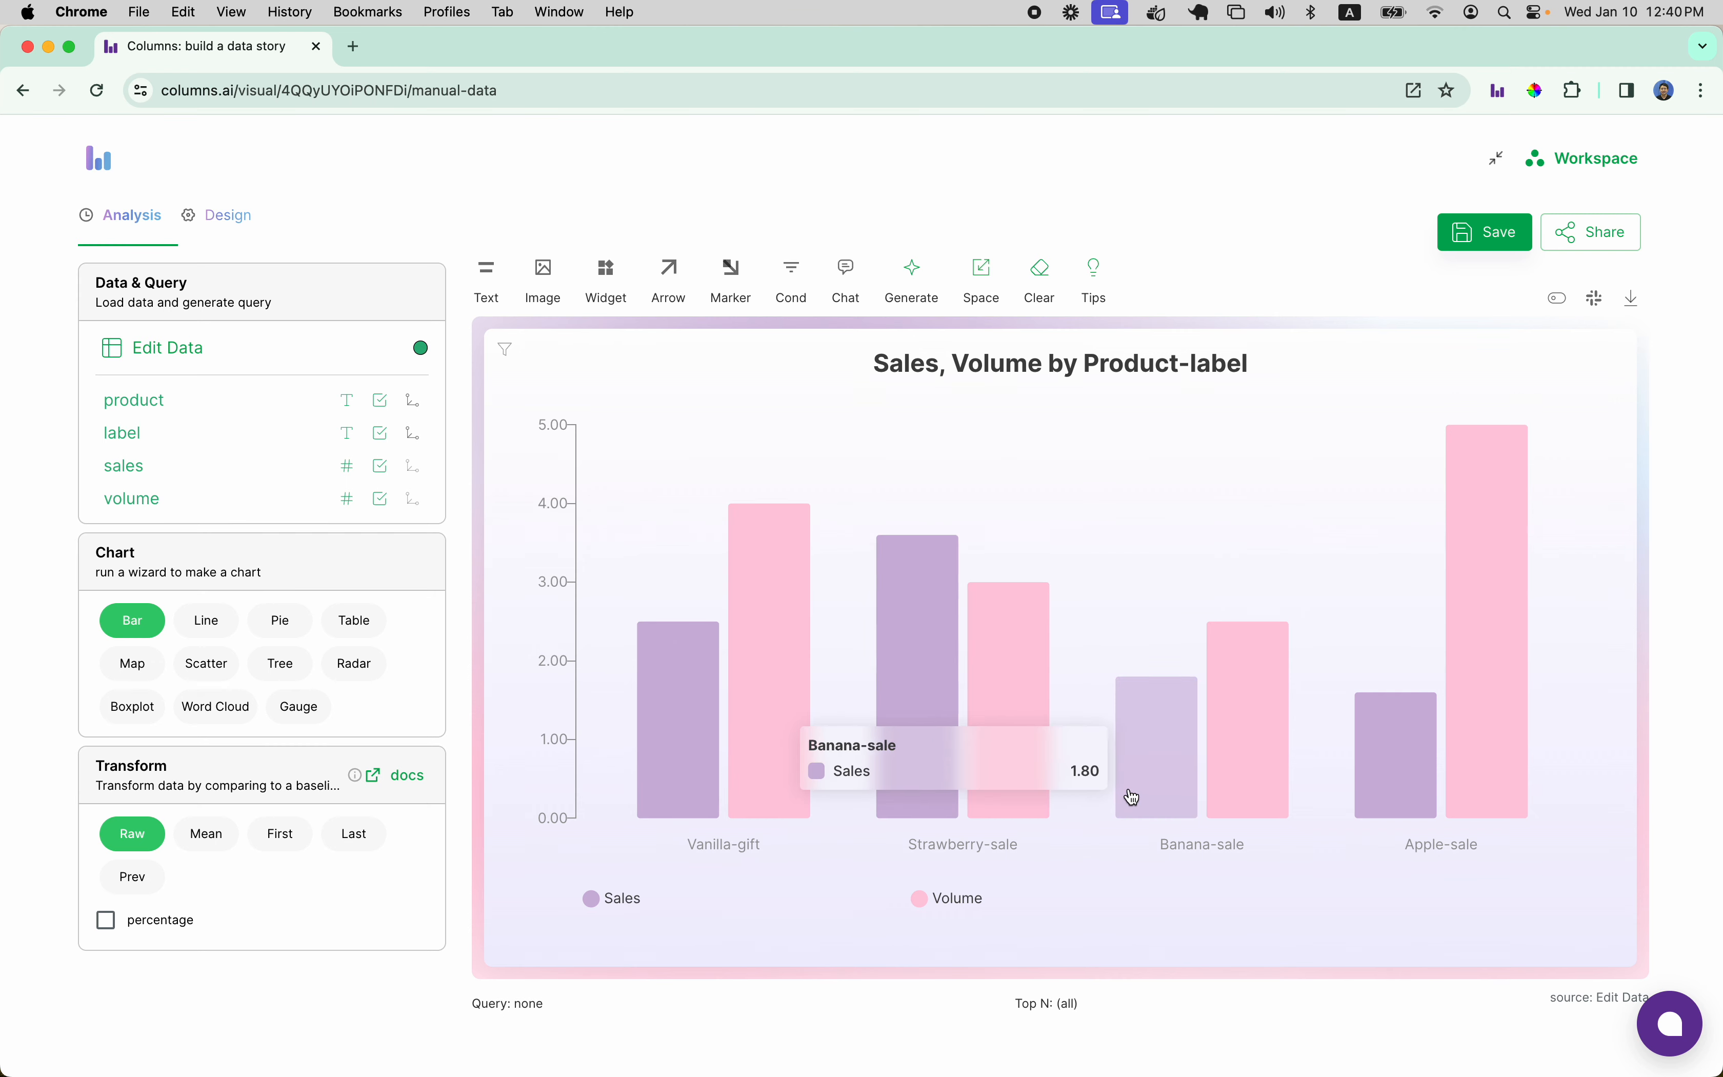
left_click(768, 606)
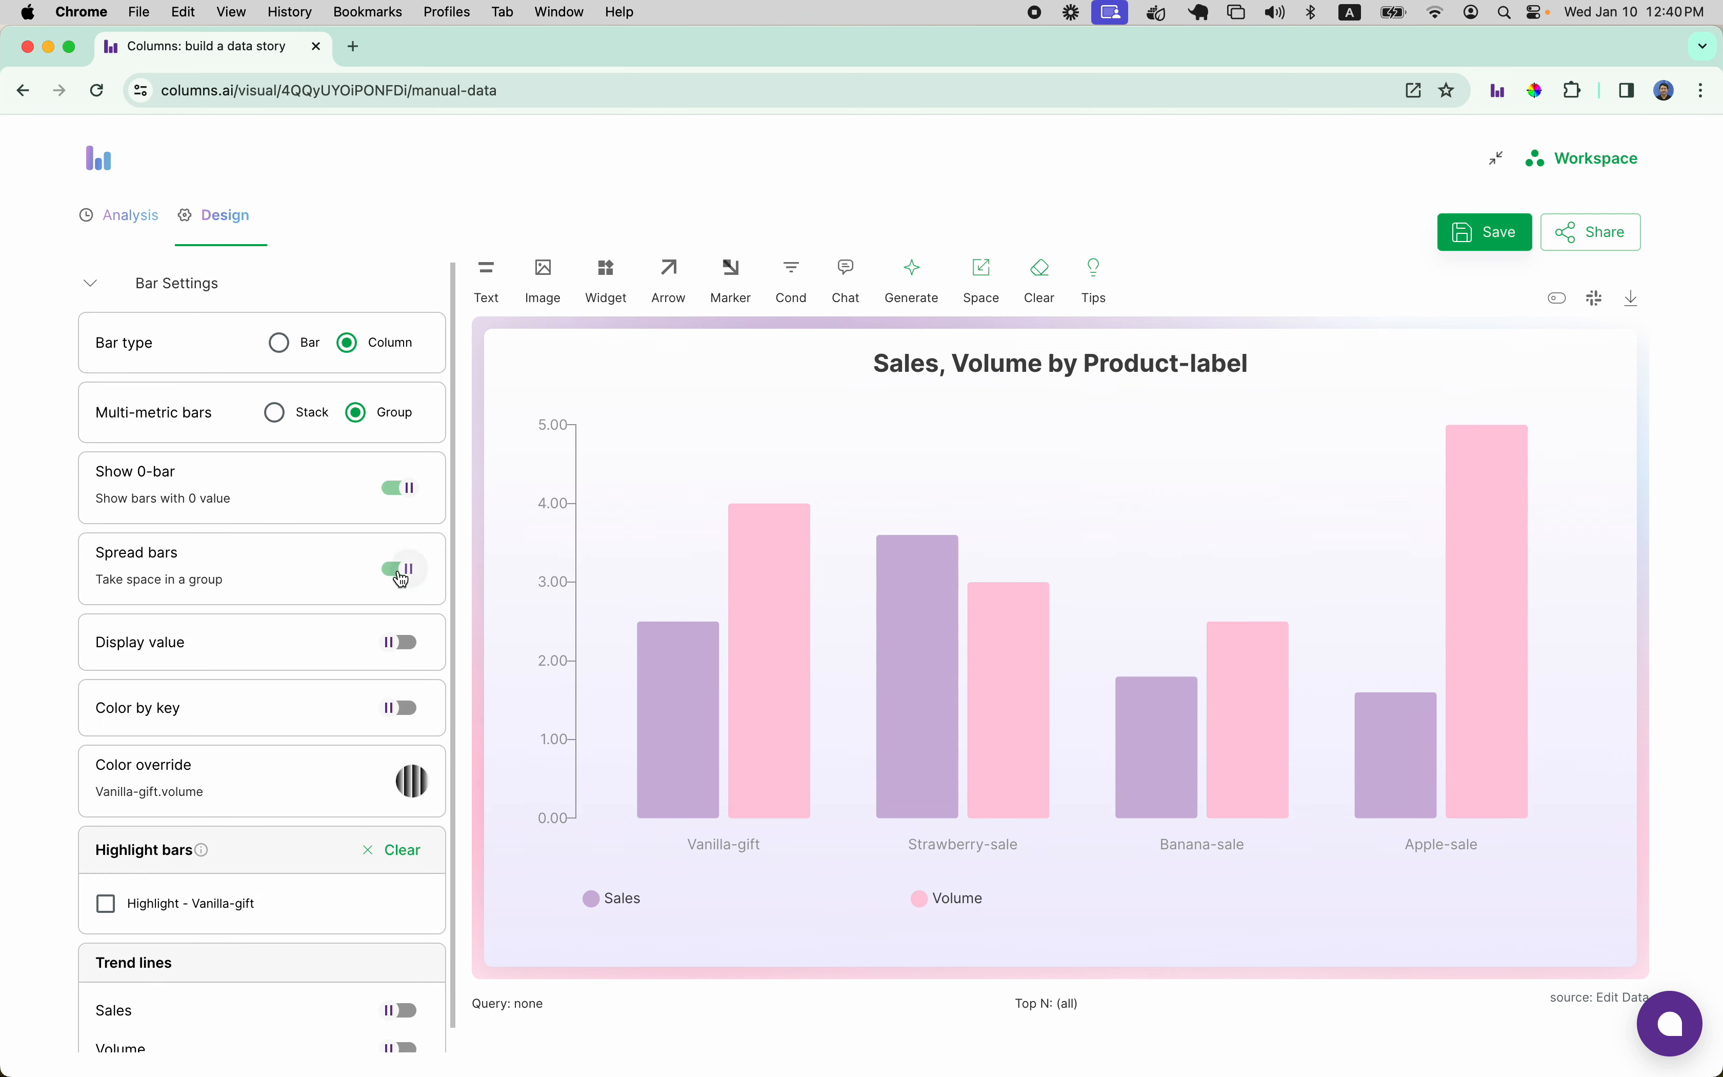
left_click(92, 227)
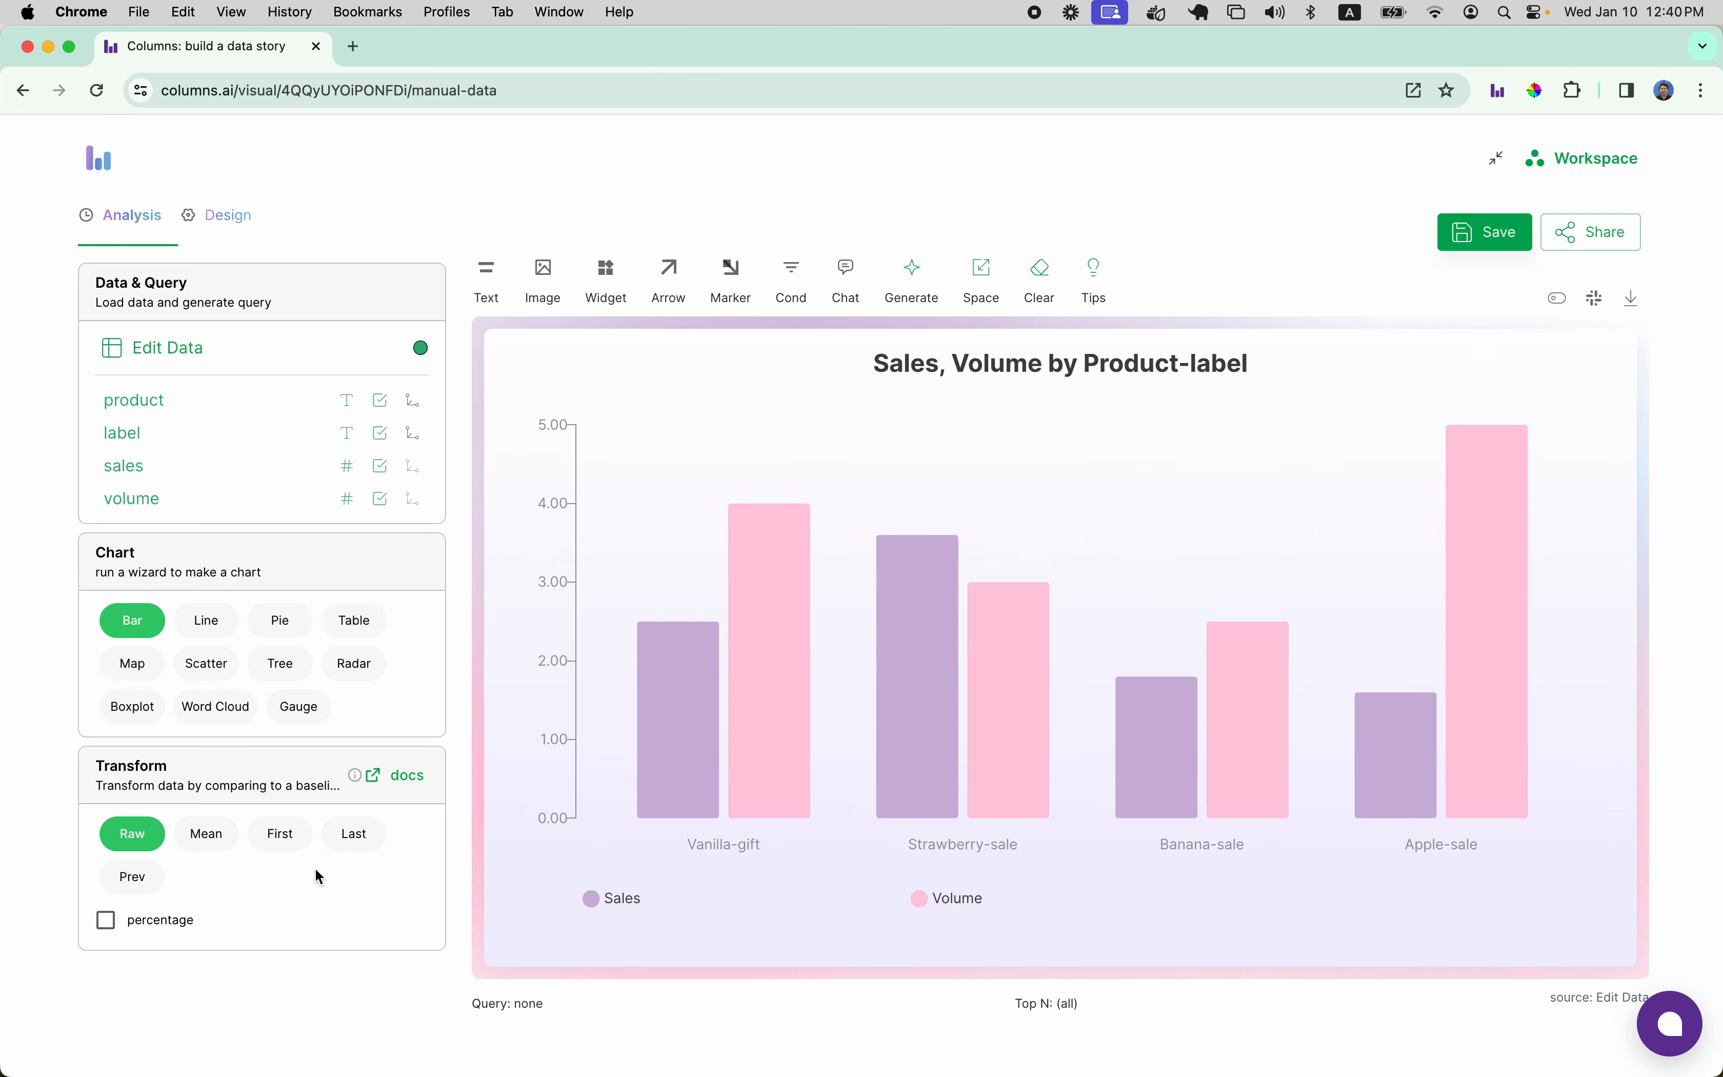
Step: Try the Mean and First transforms on the bar chart, and set the transform back to Raw
left_click(211, 839)
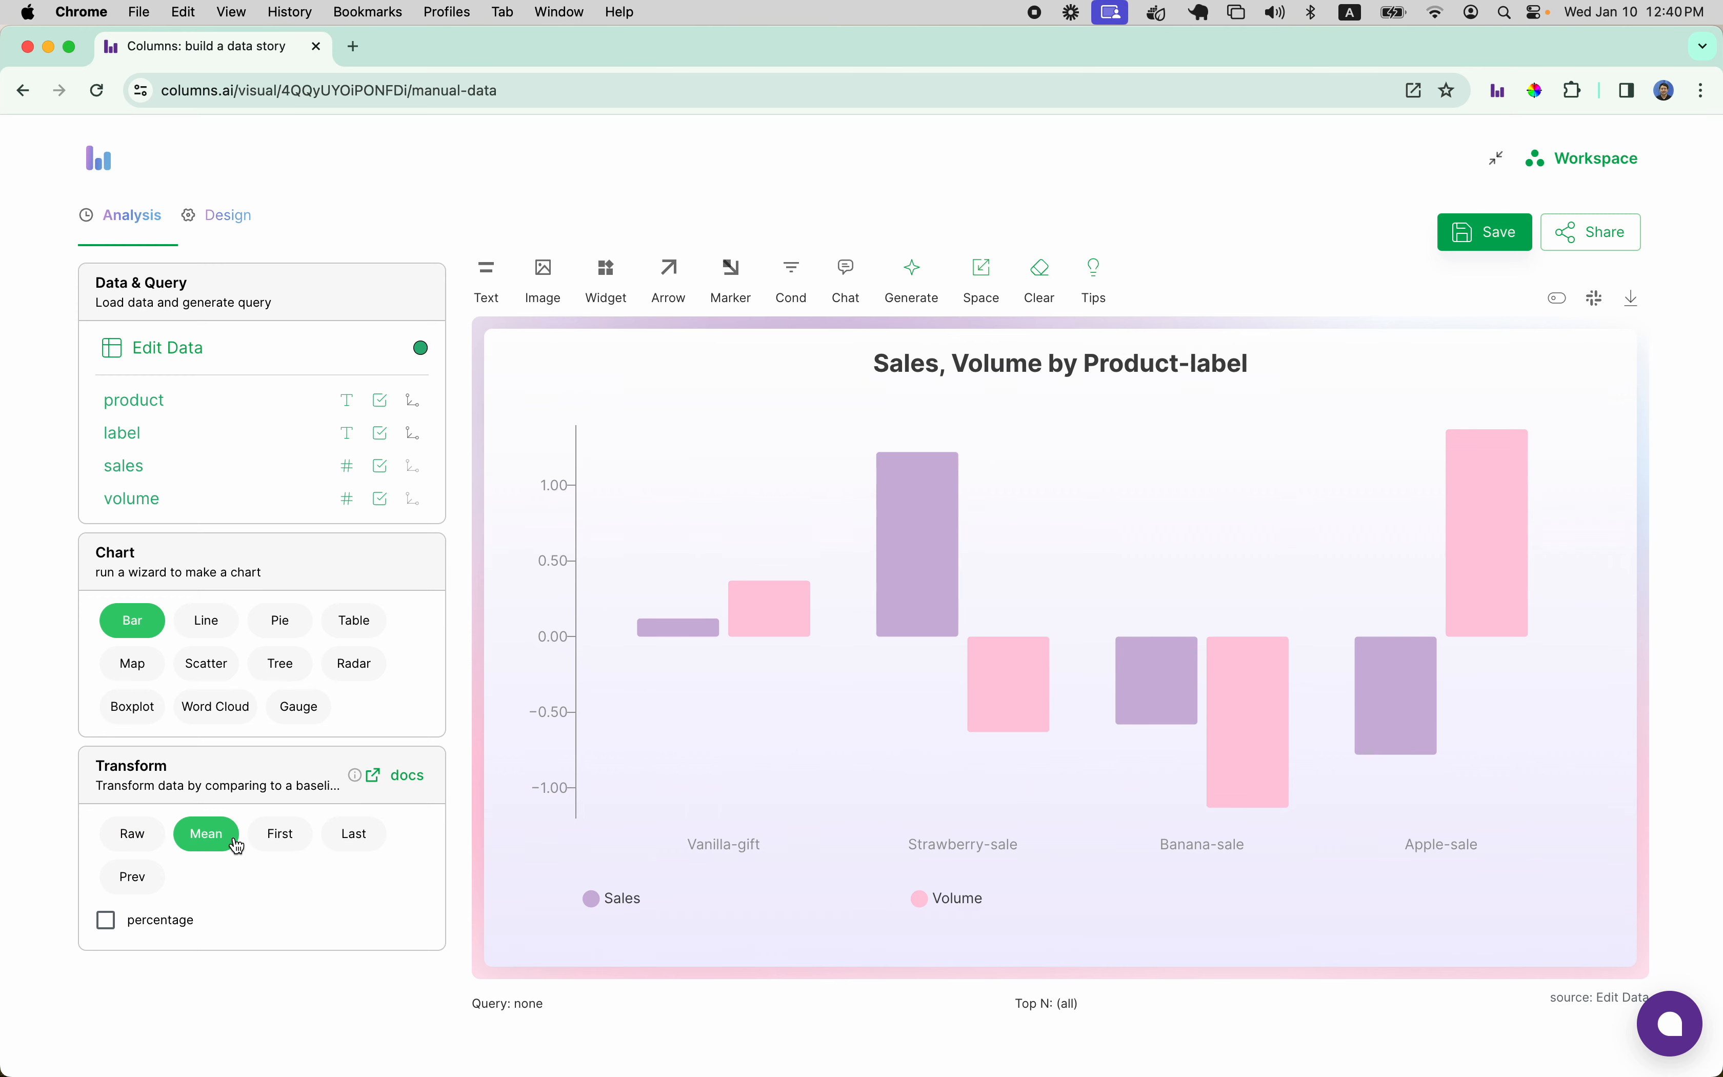
left_click(262, 844)
left_click(132, 834)
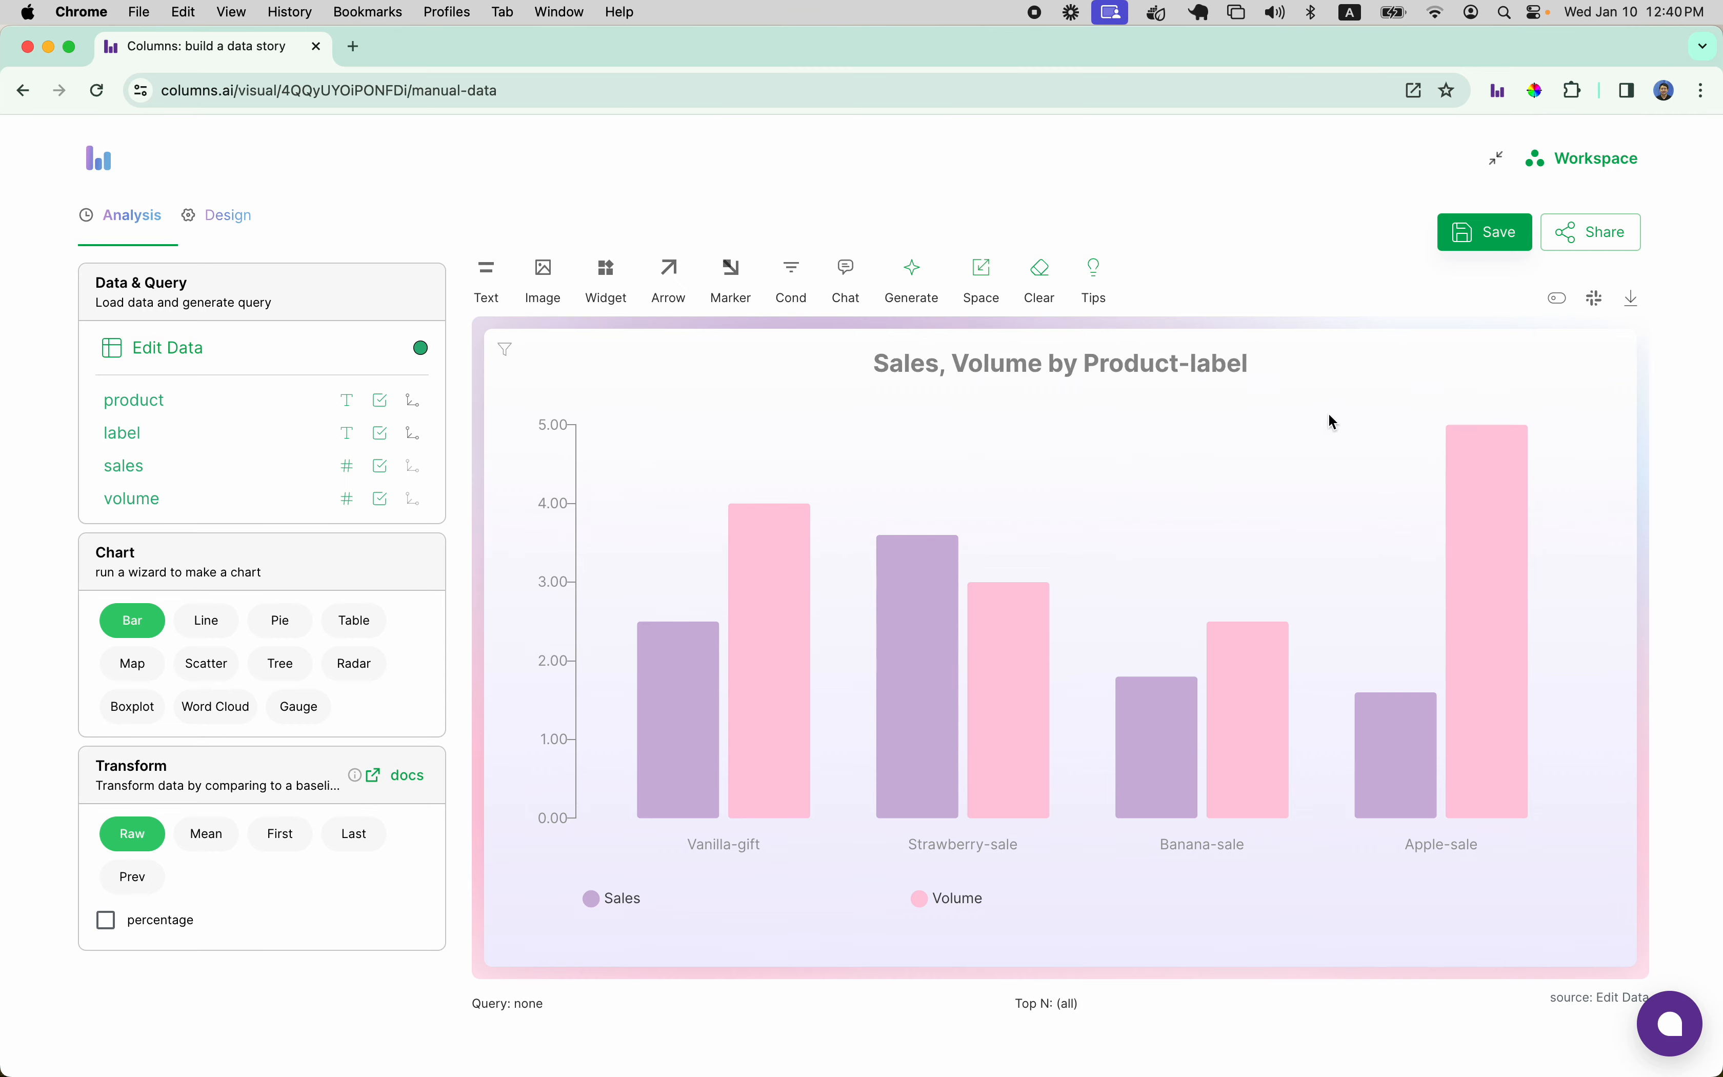
Step: Share the visual story with general access set to Public, copy its public link and save the sharing settings
left_click(1613, 246)
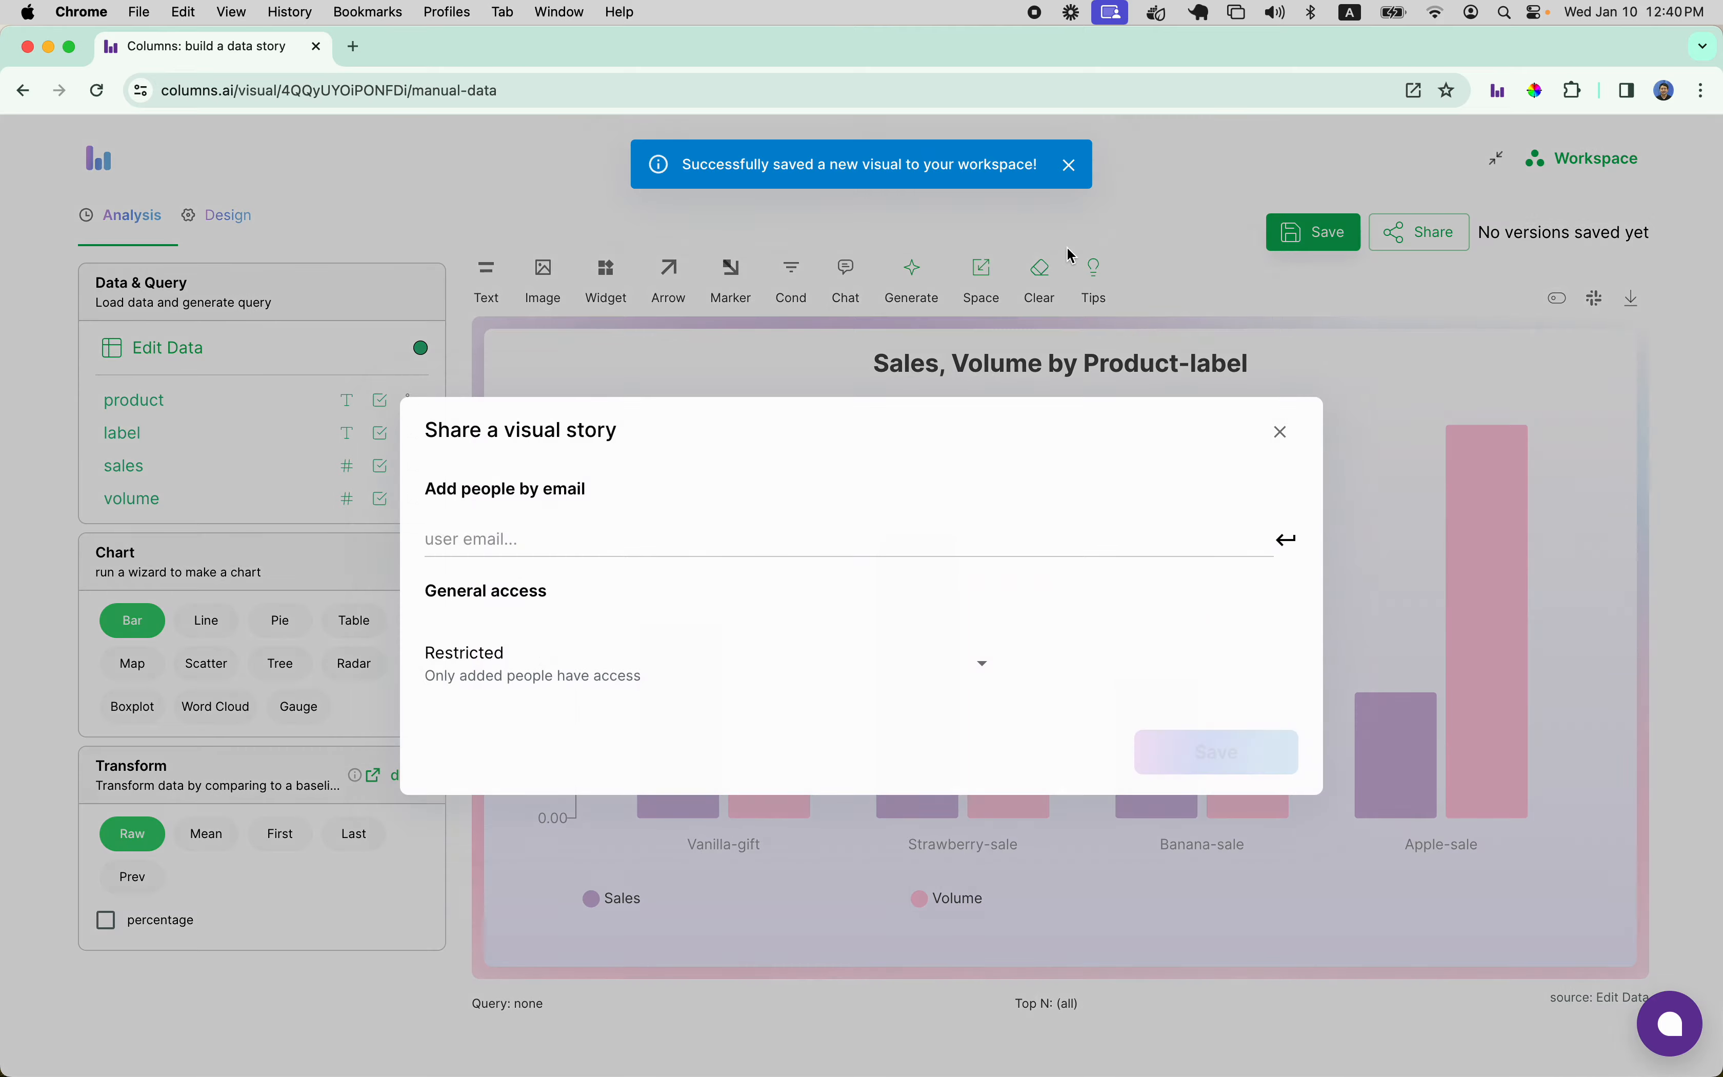
left_click(598, 661)
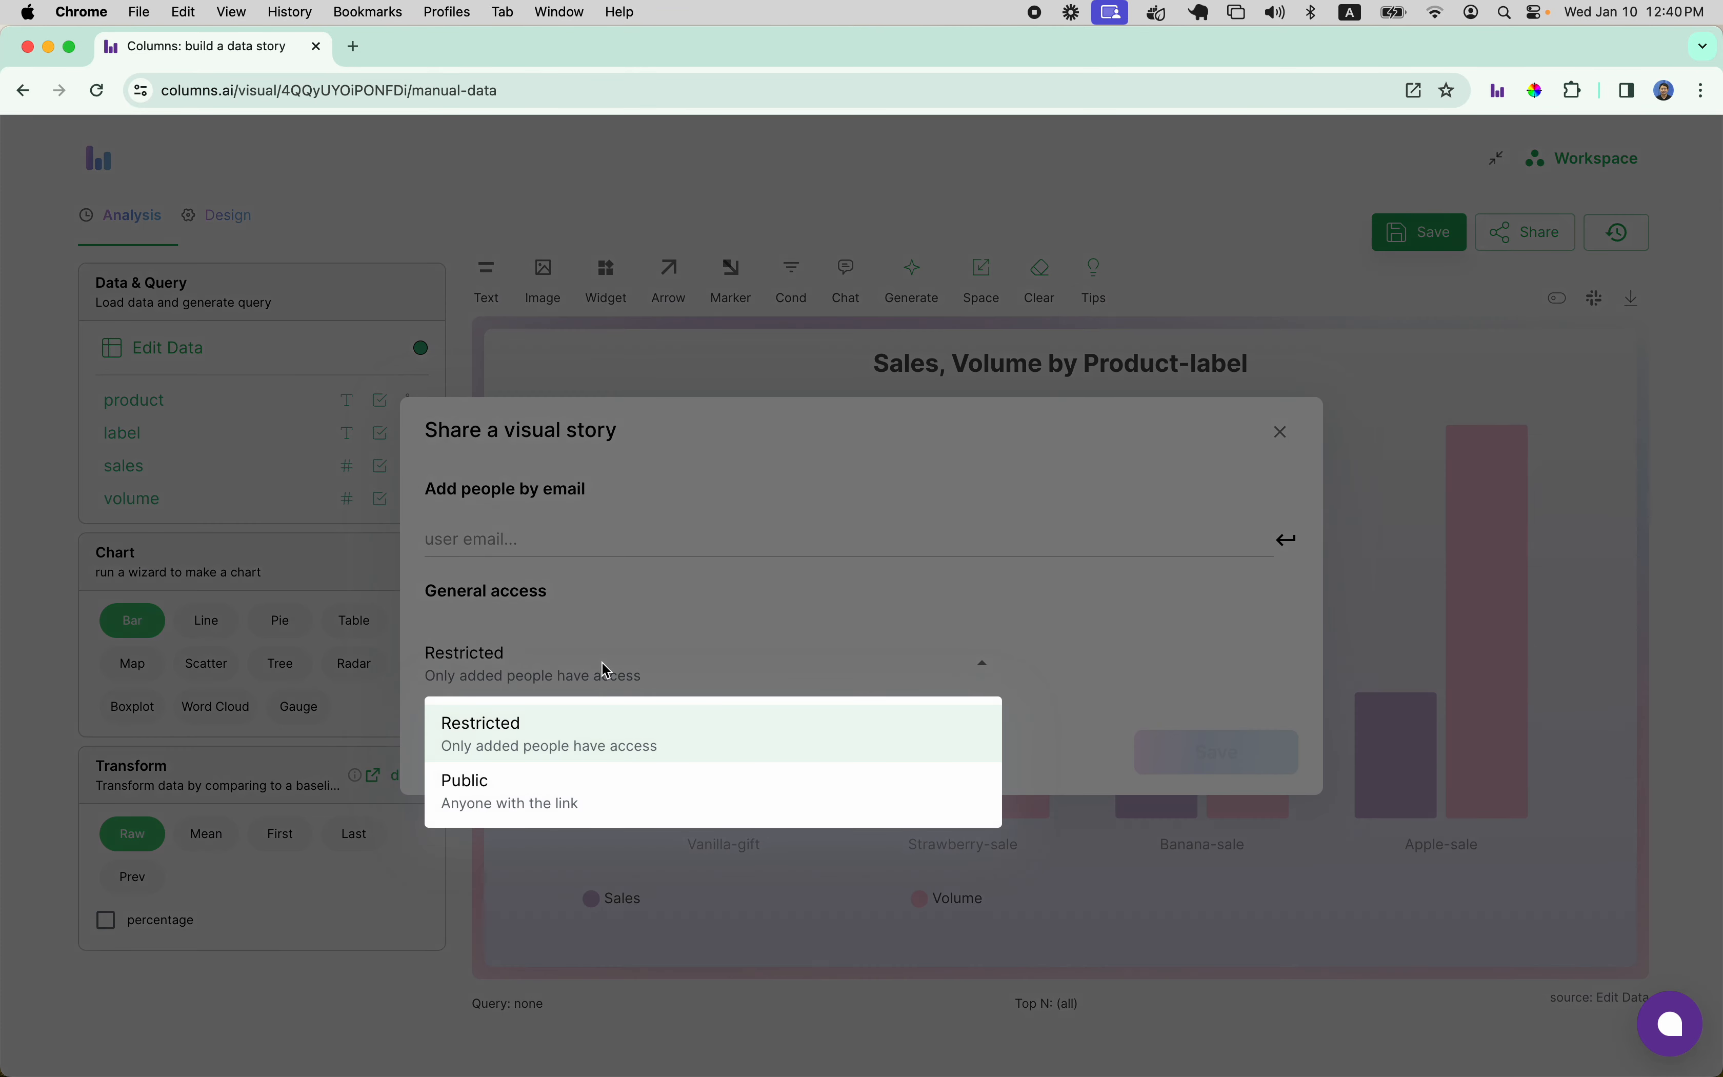
left_click(555, 793)
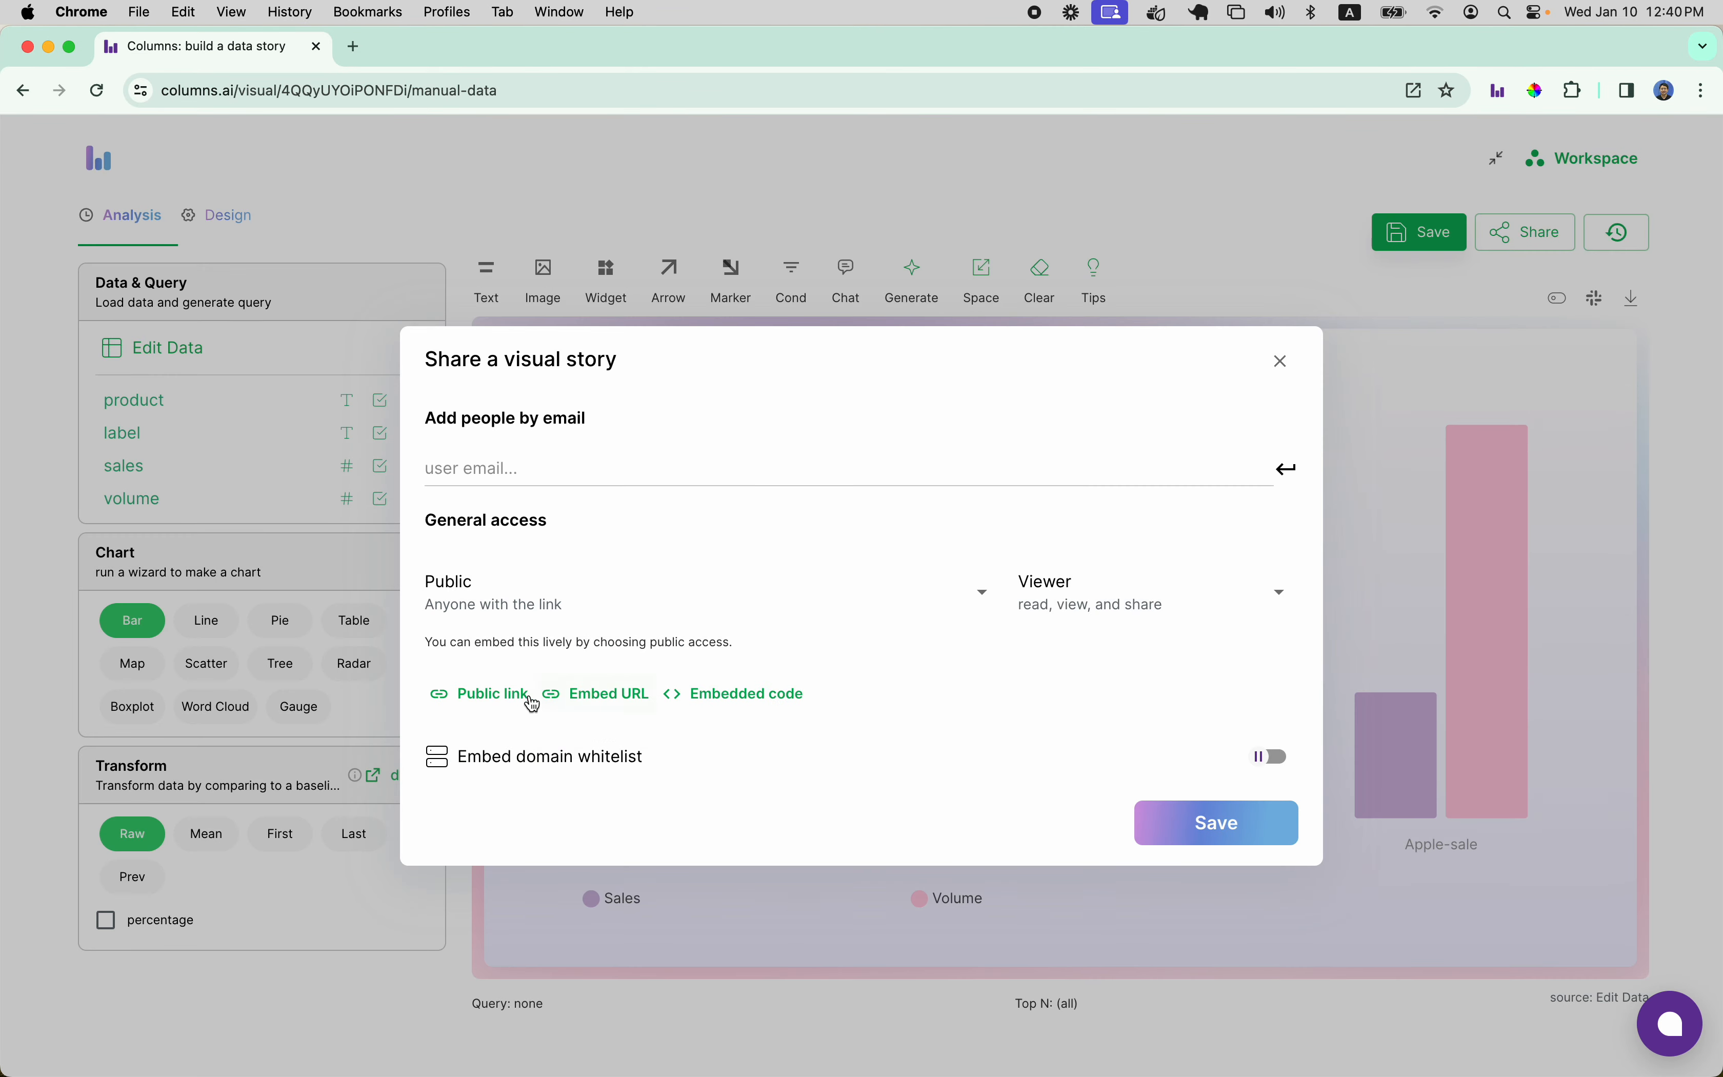
left_click(502, 696)
left_click(1238, 838)
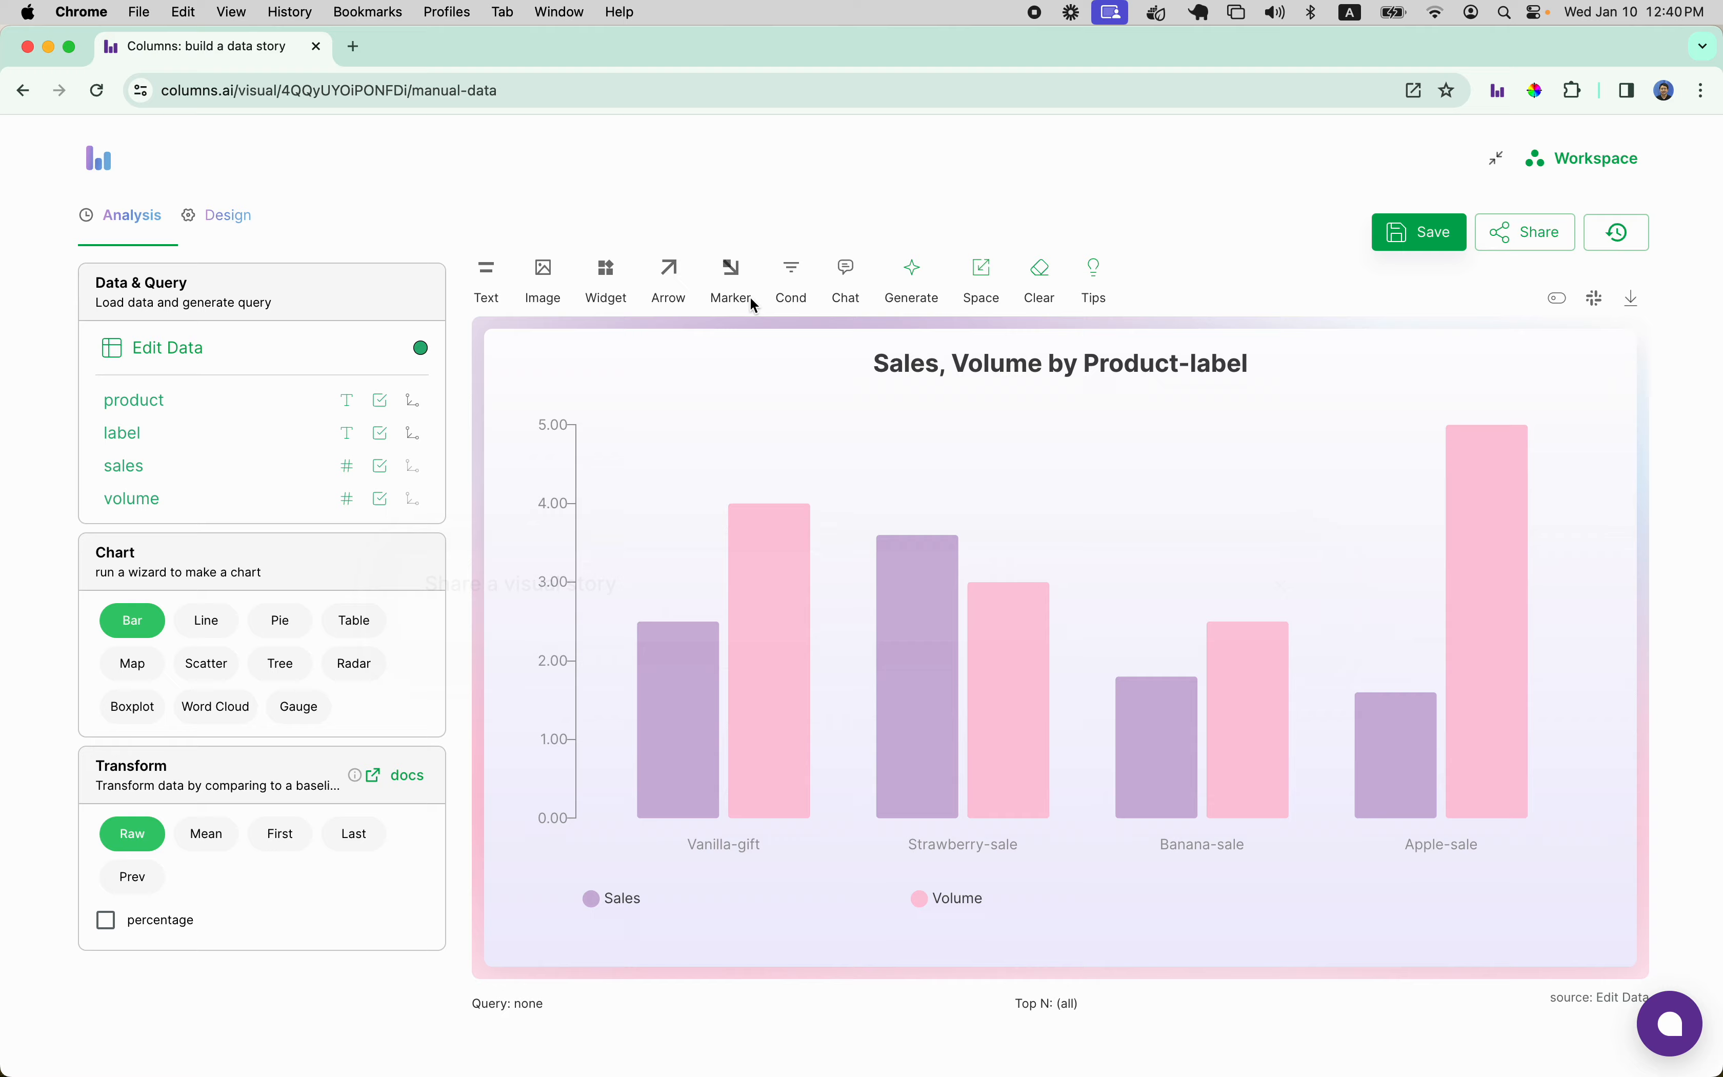
Step: Open the copied public link, look over the shared chart and switch the page to the narrower layout
left_click(545, 86)
key("super+v")
key("Return")
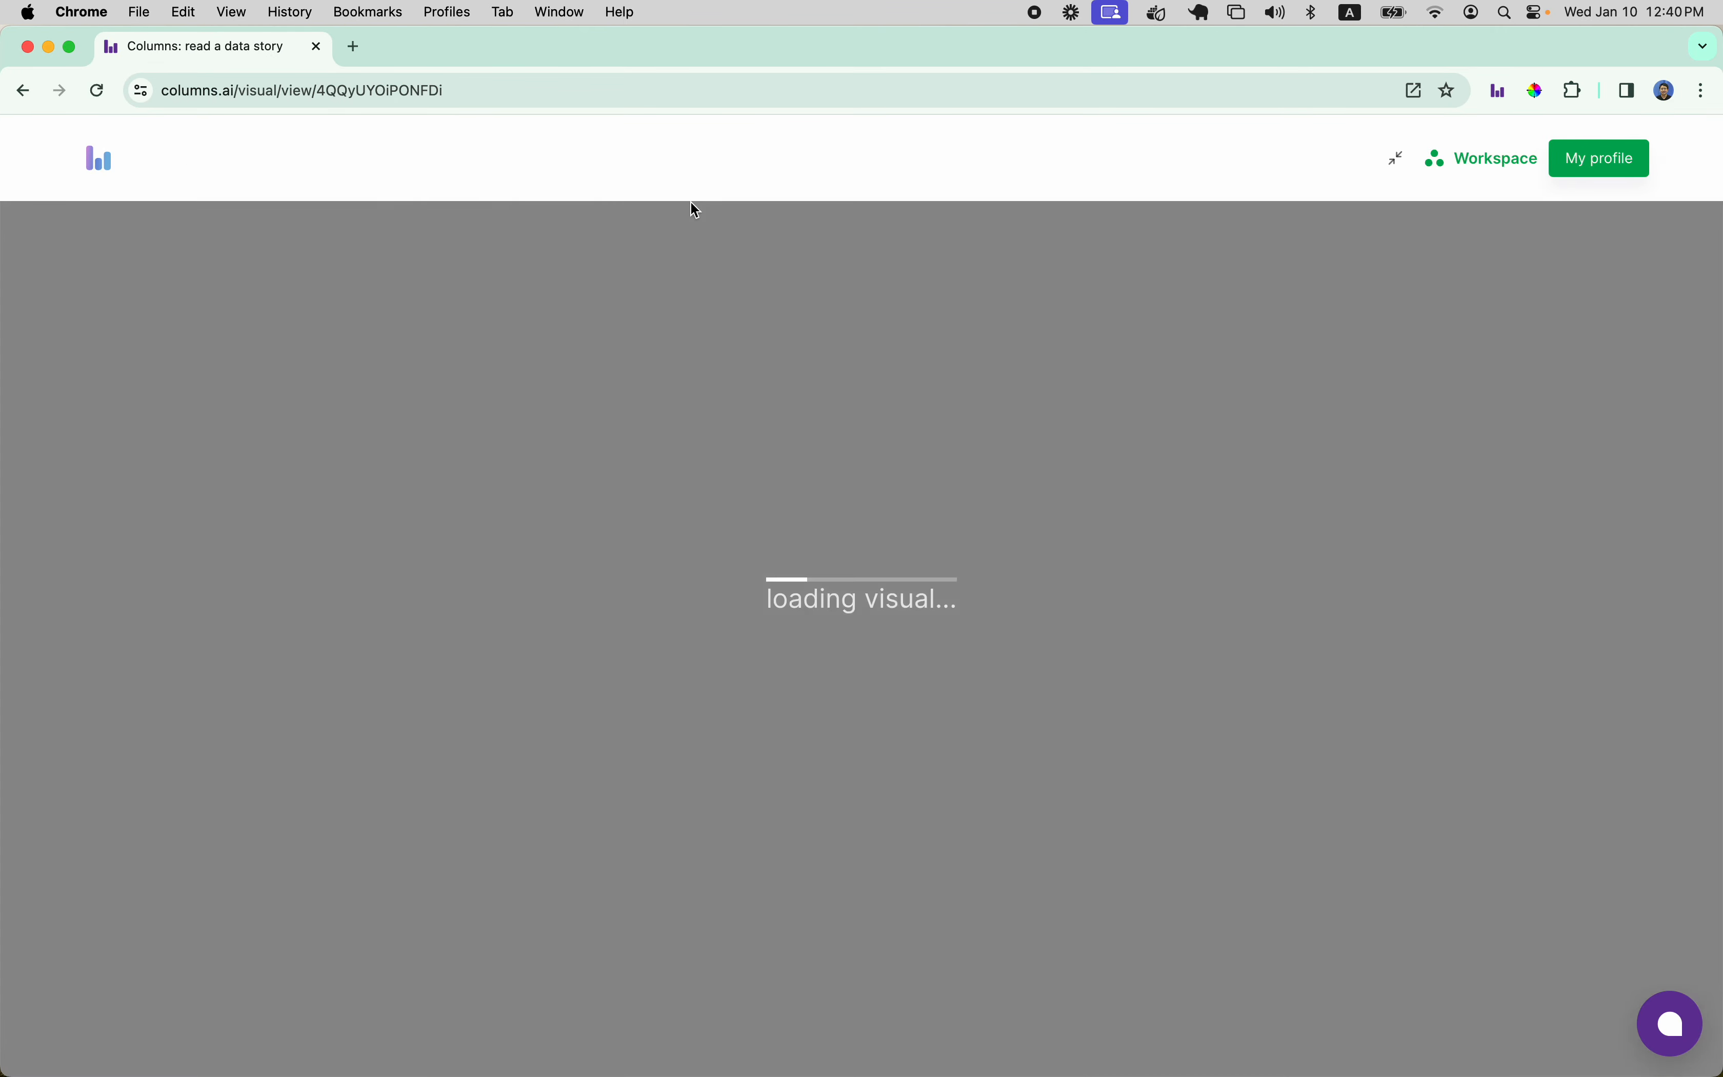
scroll(1111, 392, "down", 3)
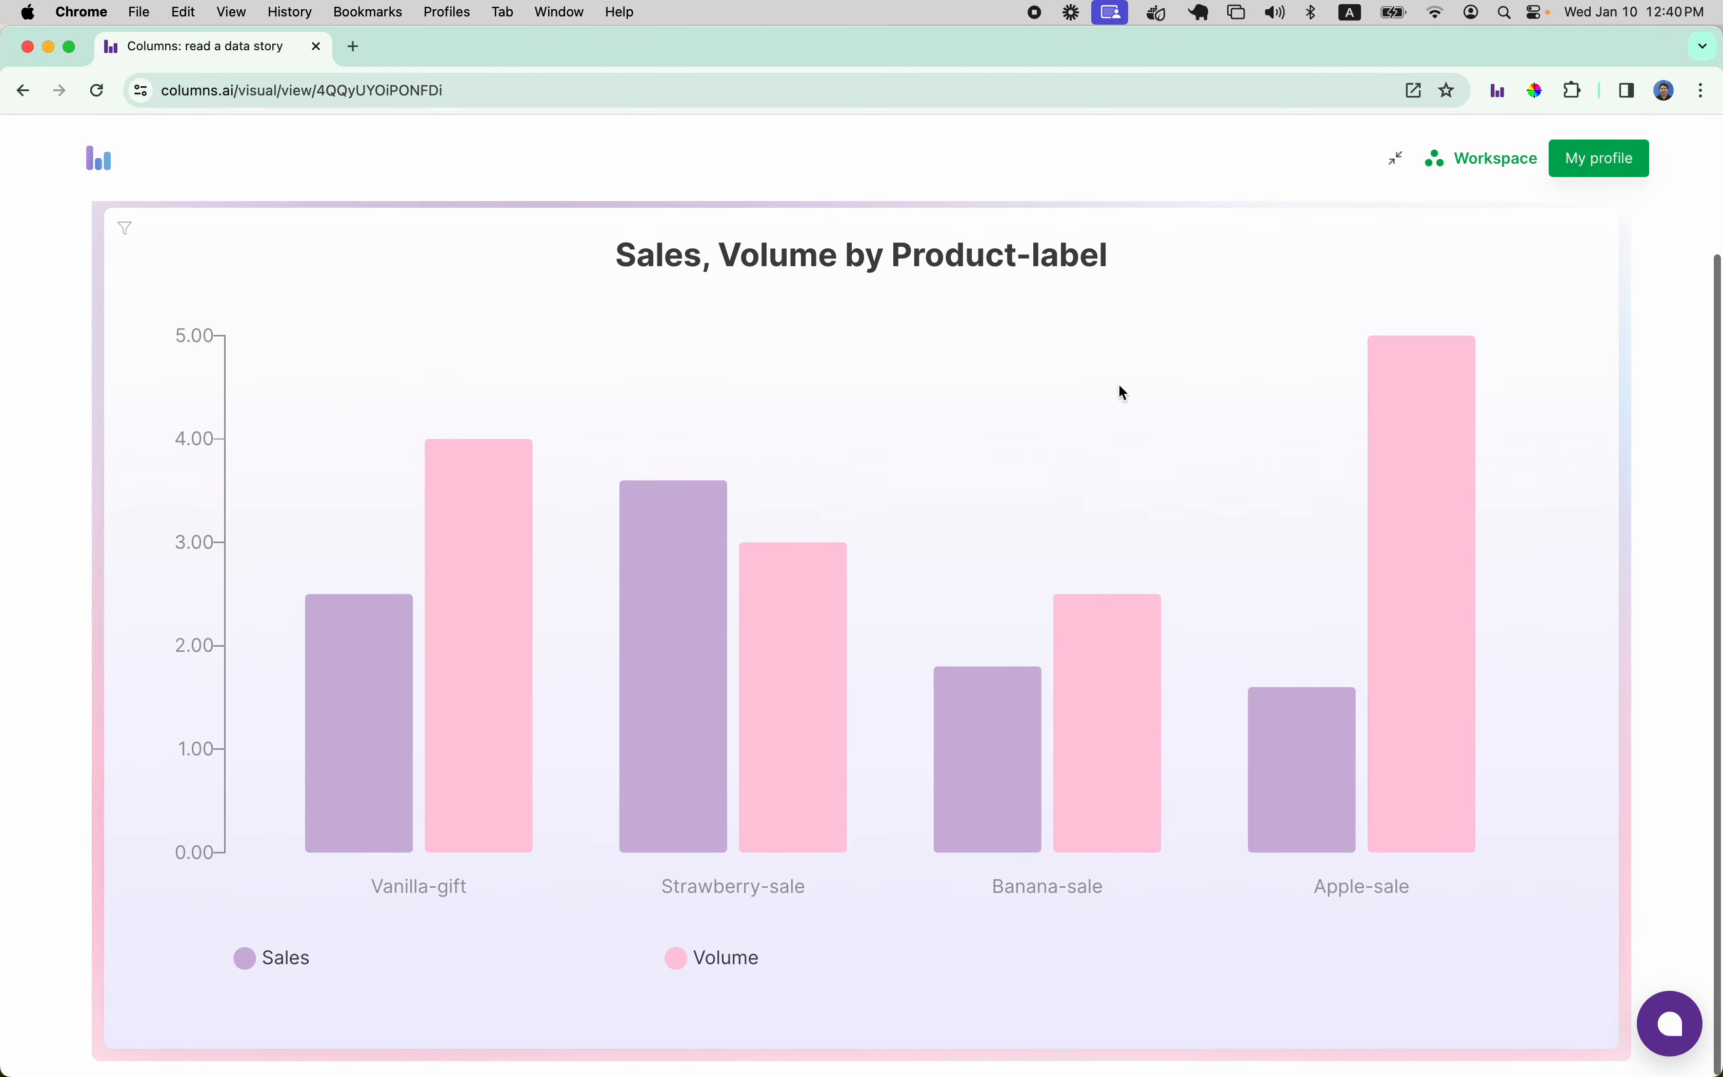
scroll(1118, 384, "up", 3)
left_click(1399, 163)
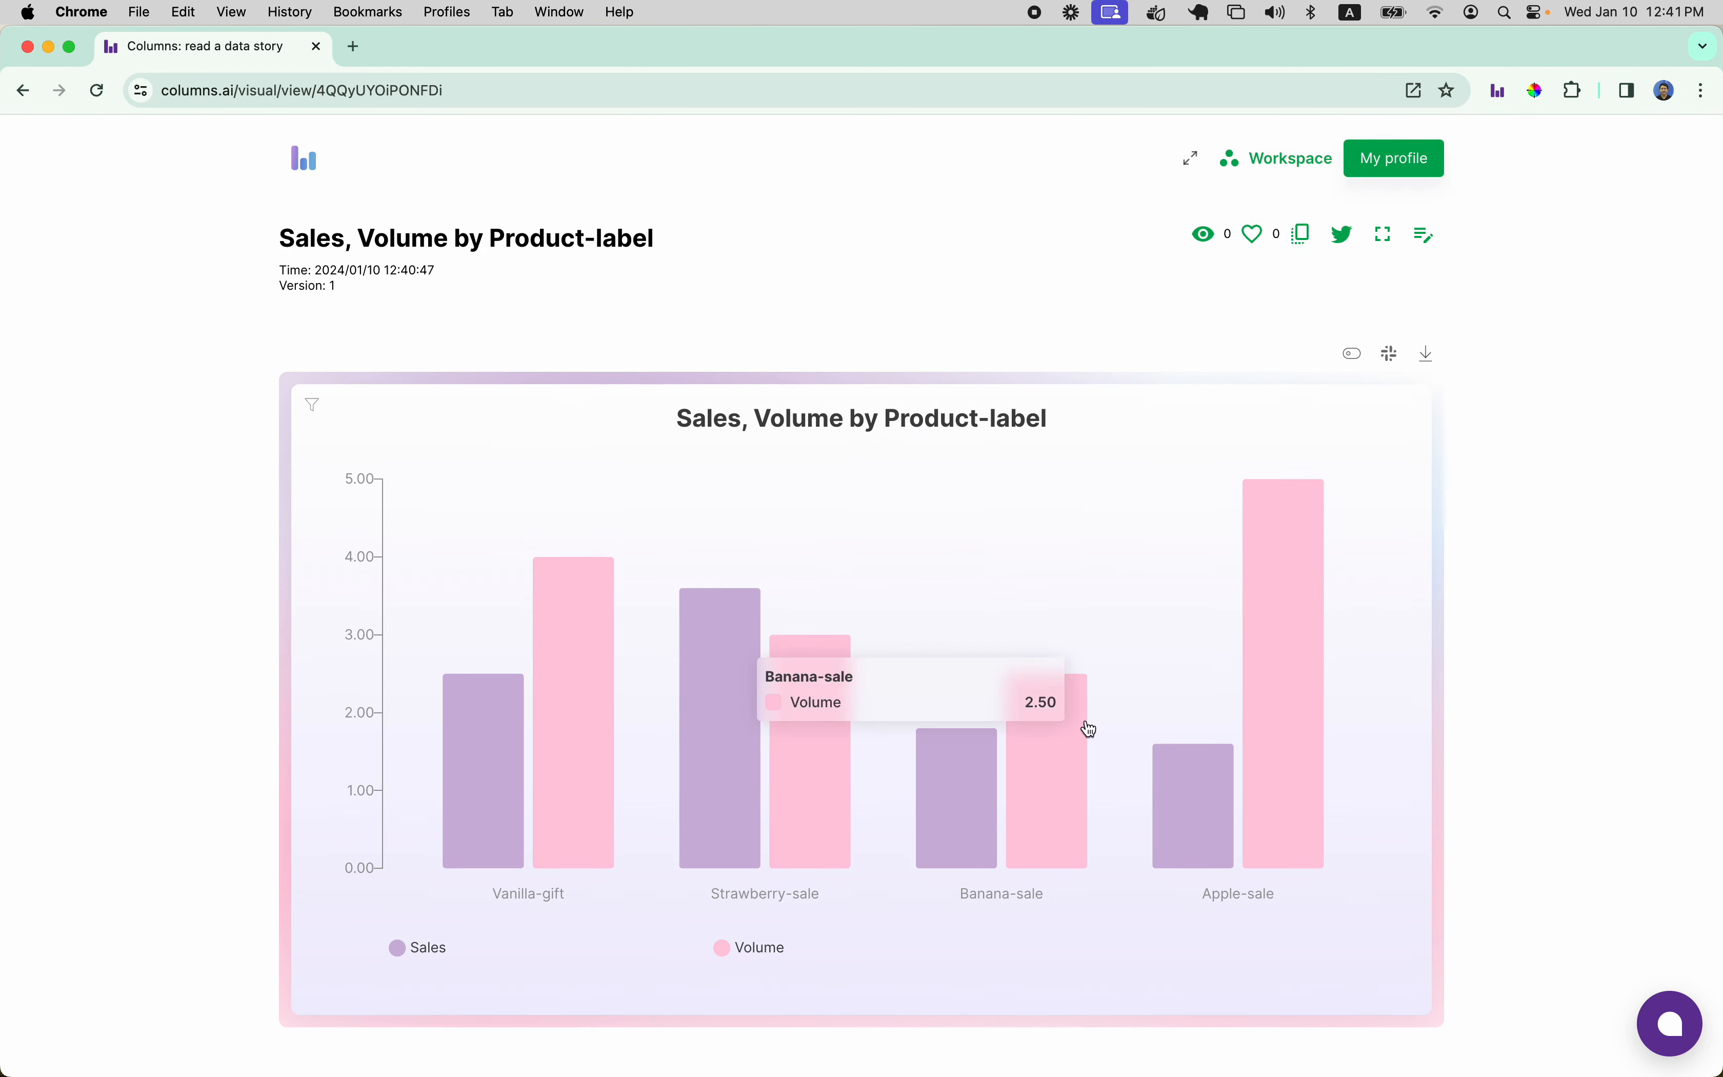